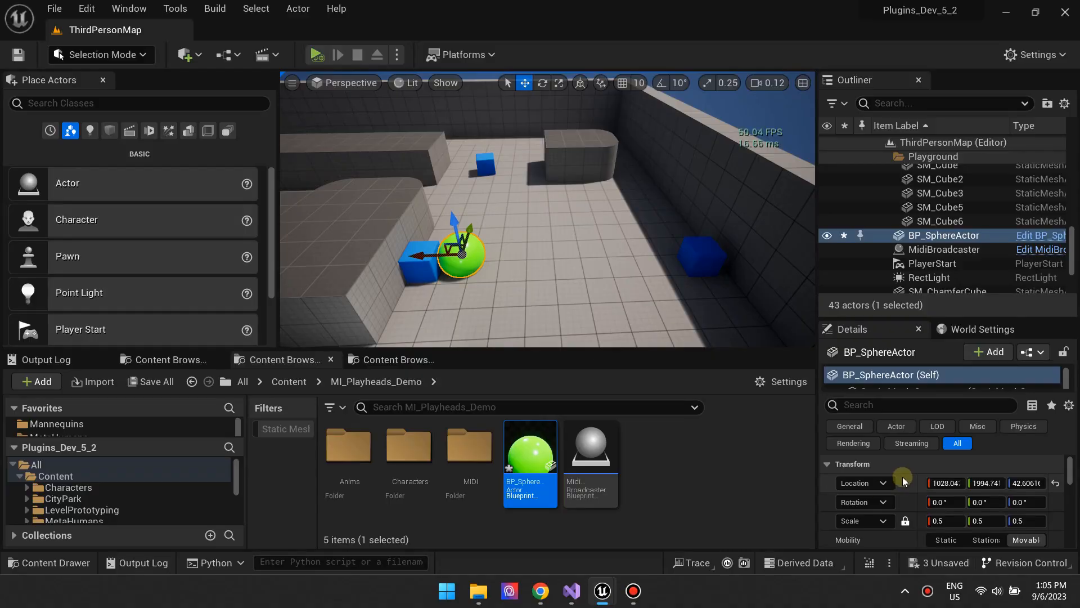
Copy the location of BP_SphereActor in the level and paste it as the default value of its blueprint's LocationA variable.
right_click(903, 480)
left_click(943, 494)
double_click(531, 458)
left_click(56, 462)
right_click(750, 446)
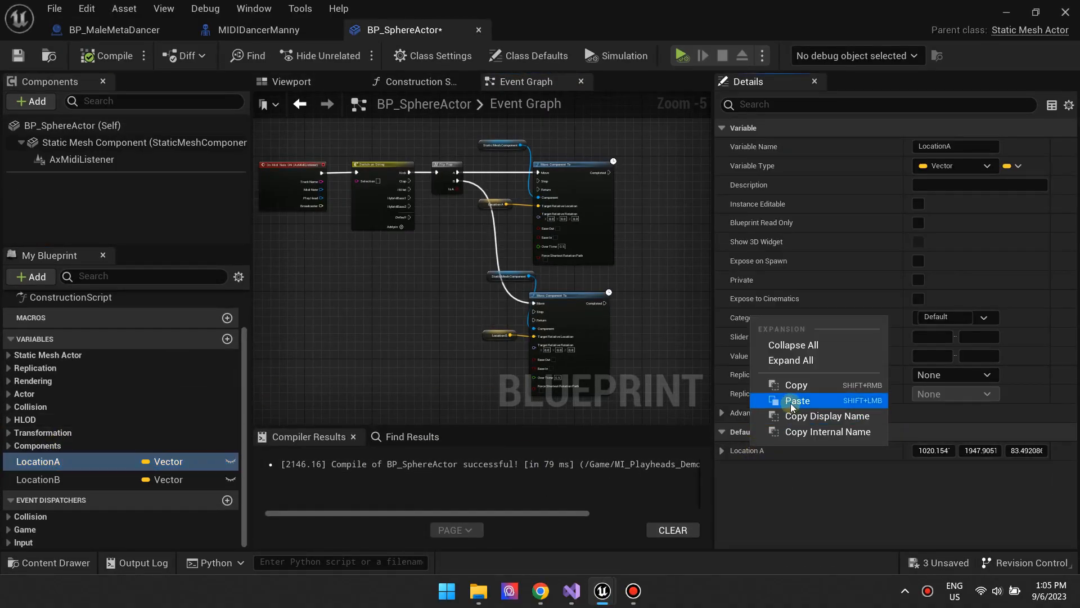
left_click(792, 401)
left_click(1007, 12)
Move the sphere beside the opposite blue cube and paste its new location as the default value of the LocationB variable.
left_click_drag(421, 256, 619, 289)
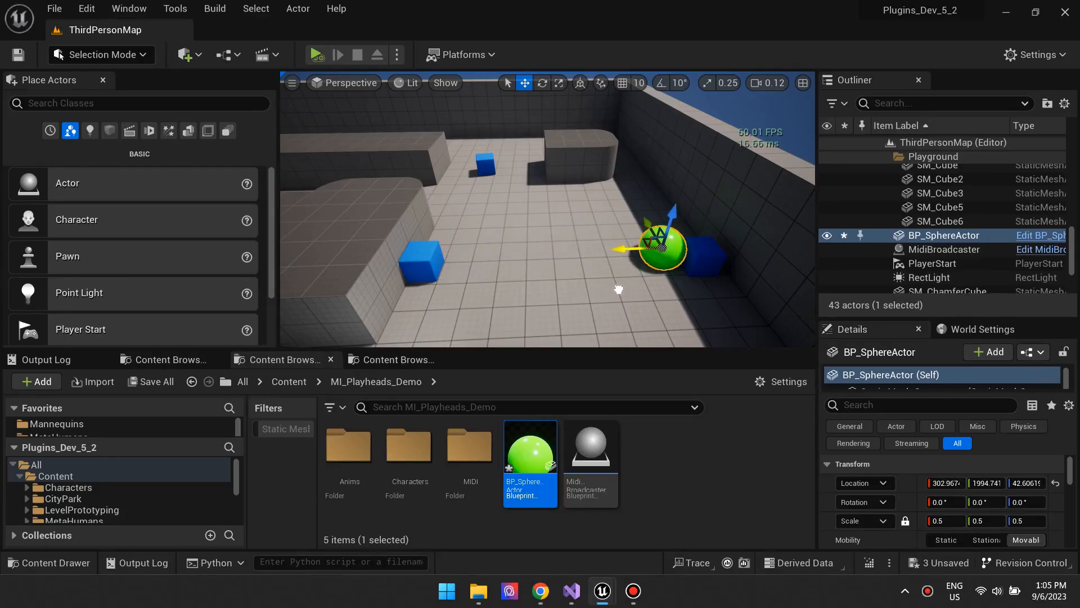
right_click(913, 485)
left_click(951, 498)
double_click(539, 492)
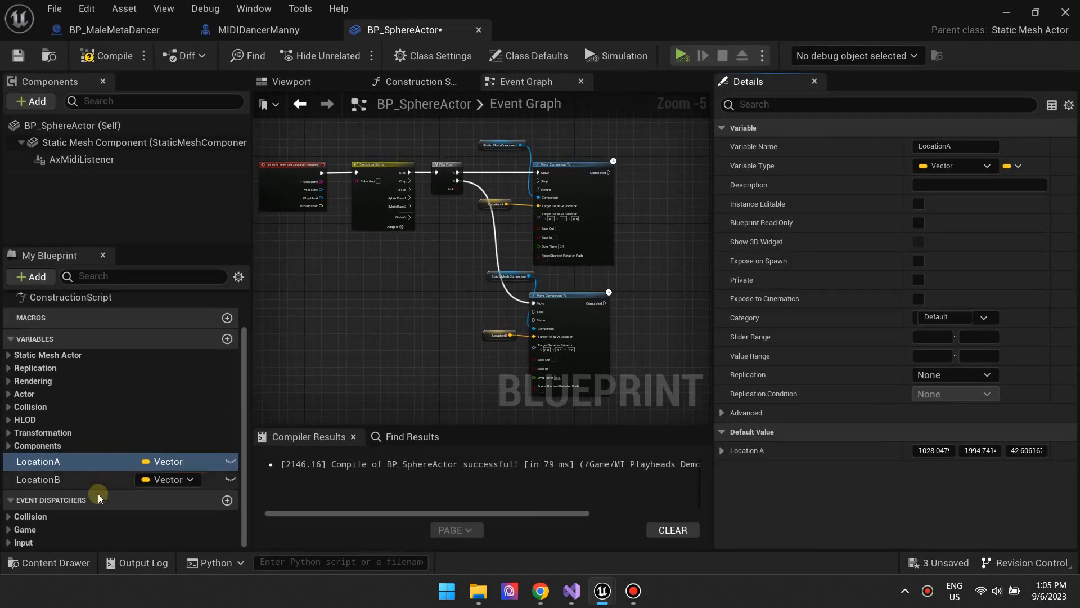
left_click(55, 482)
right_click(823, 452)
left_click(872, 405)
Examine the Move Component To node with its Location A target and Over Time input, plus the MIDI event and switch nodes driving it.
scroll(596, 290, "up", 4)
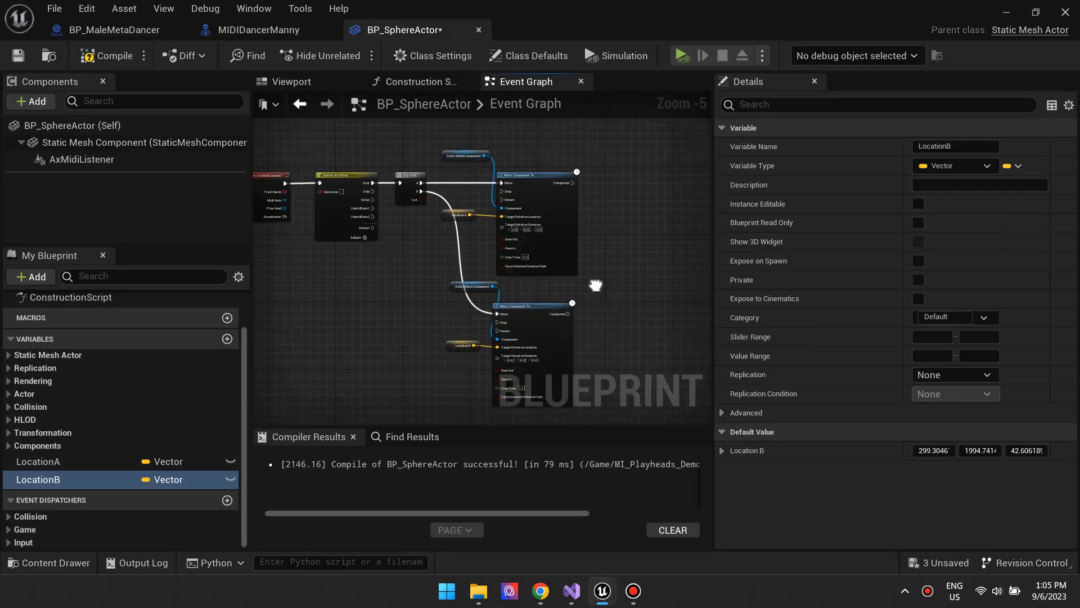
right_click_drag(450, 206, 341, 256)
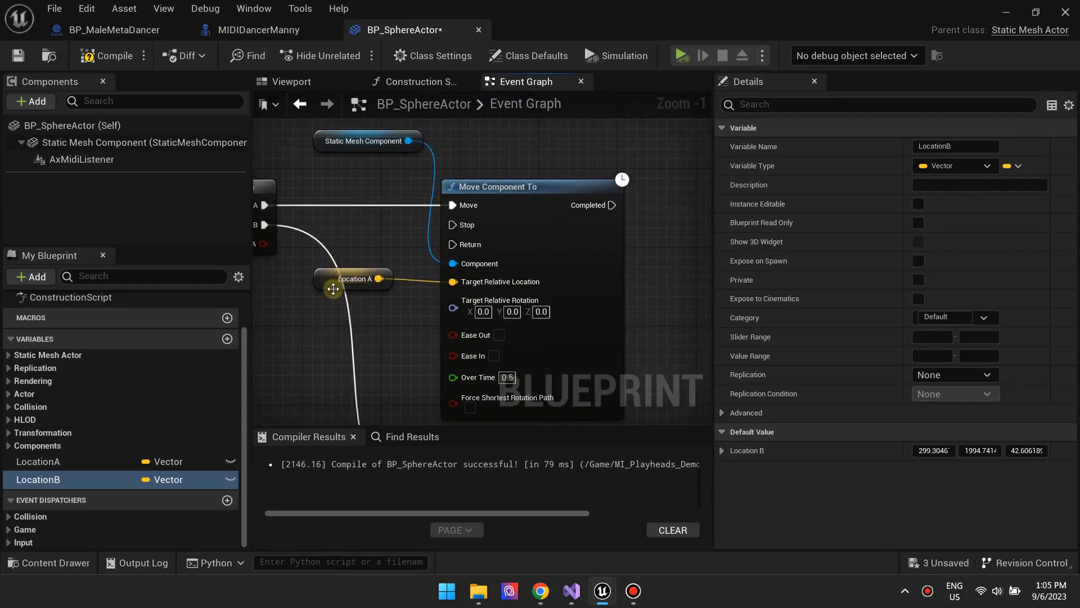
left_click(336, 275)
right_click_drag(619, 260, 566, 254)
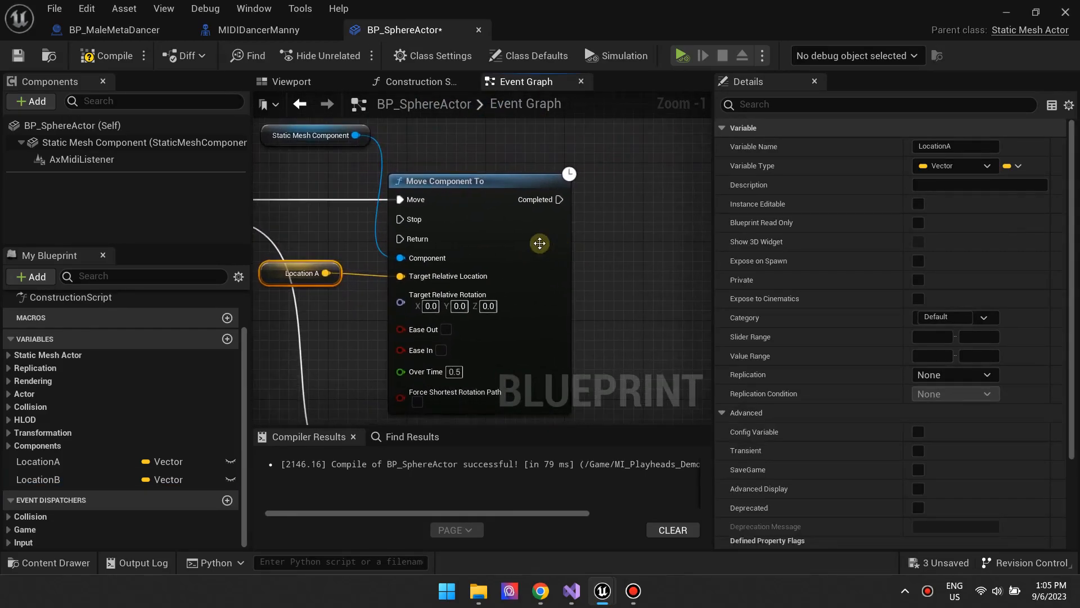
left_click(511, 215)
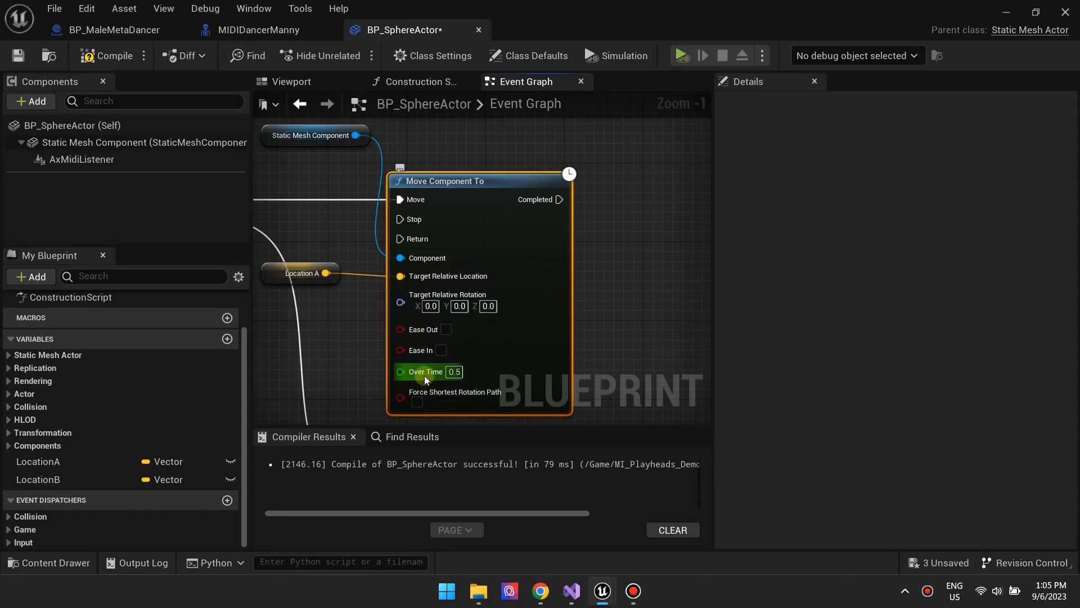
left_click(454, 371)
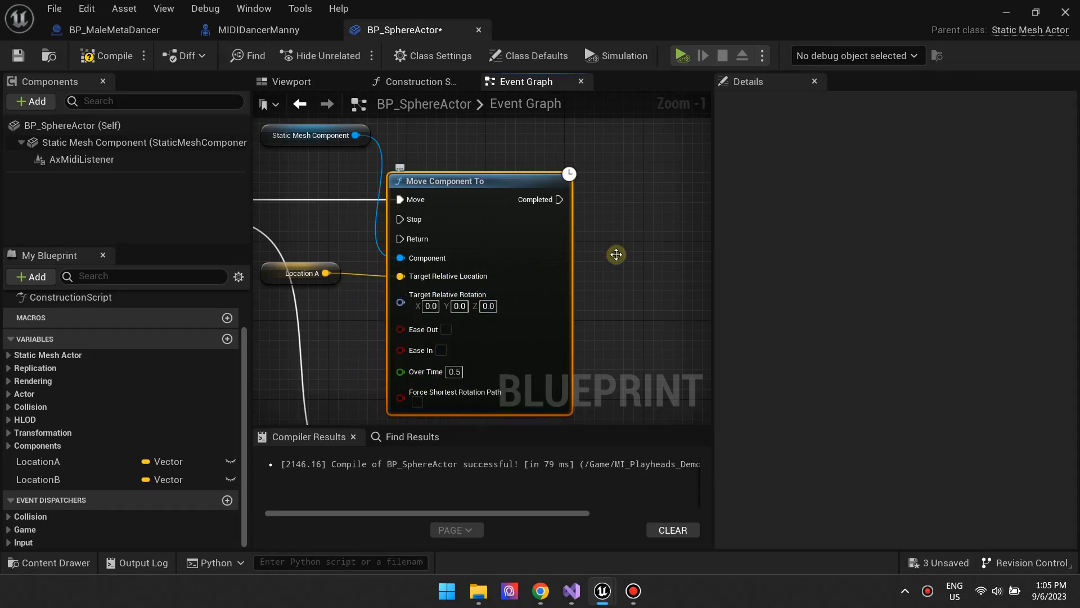
mouse_move(640, 264)
right_mouse_down()
mouse_move(653, 241)
mouse_move(641, 262)
right_mouse_up()
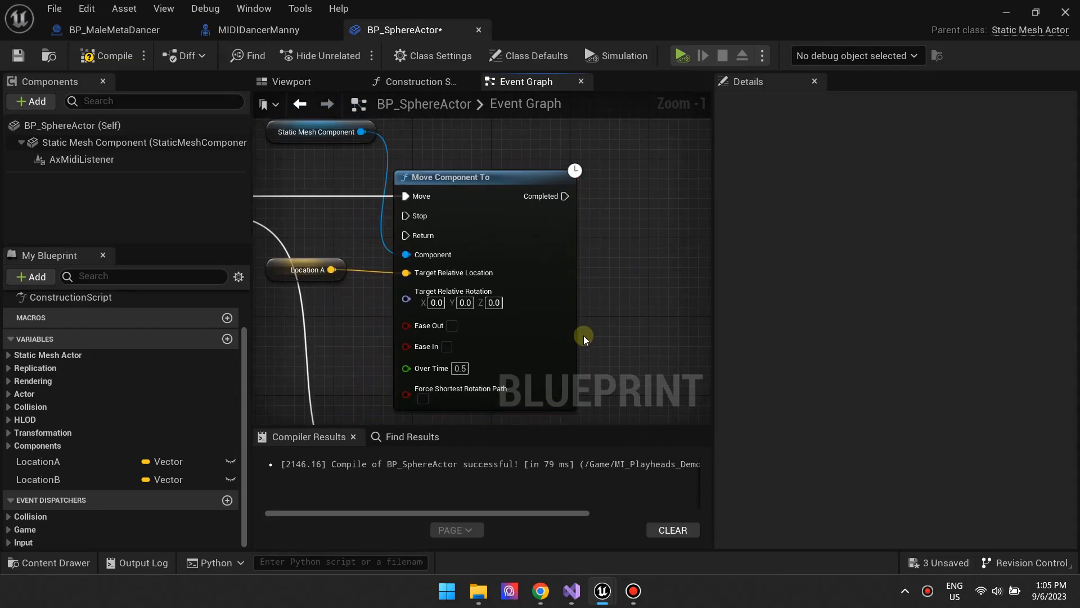
left_click(498, 330)
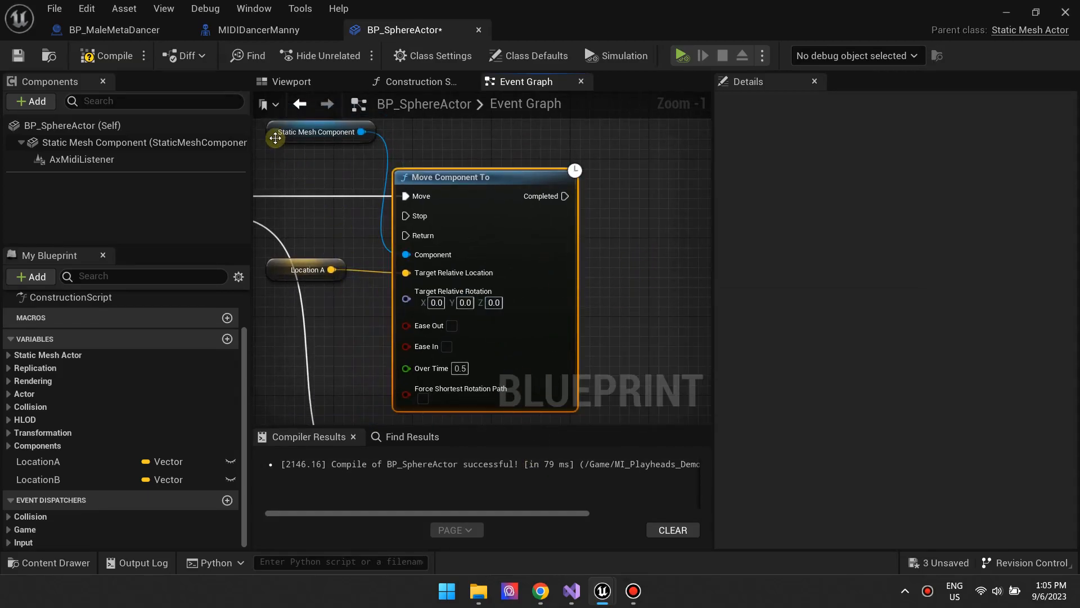
left_click_drag(275, 137, 275, 147)
left_click(583, 280)
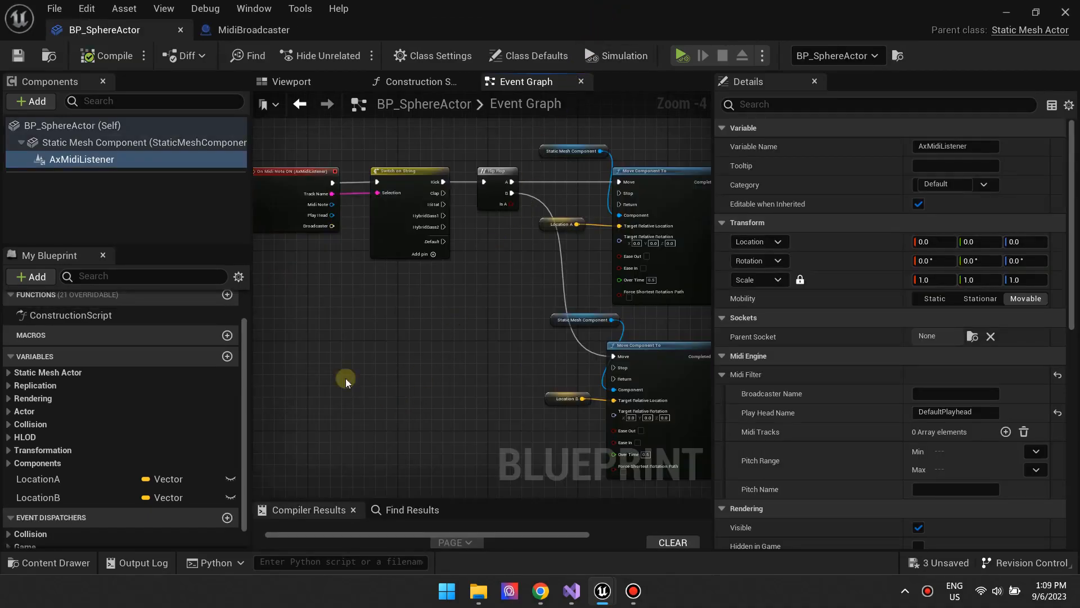
left_click(290, 207)
left_click(415, 175)
left_click(669, 168)
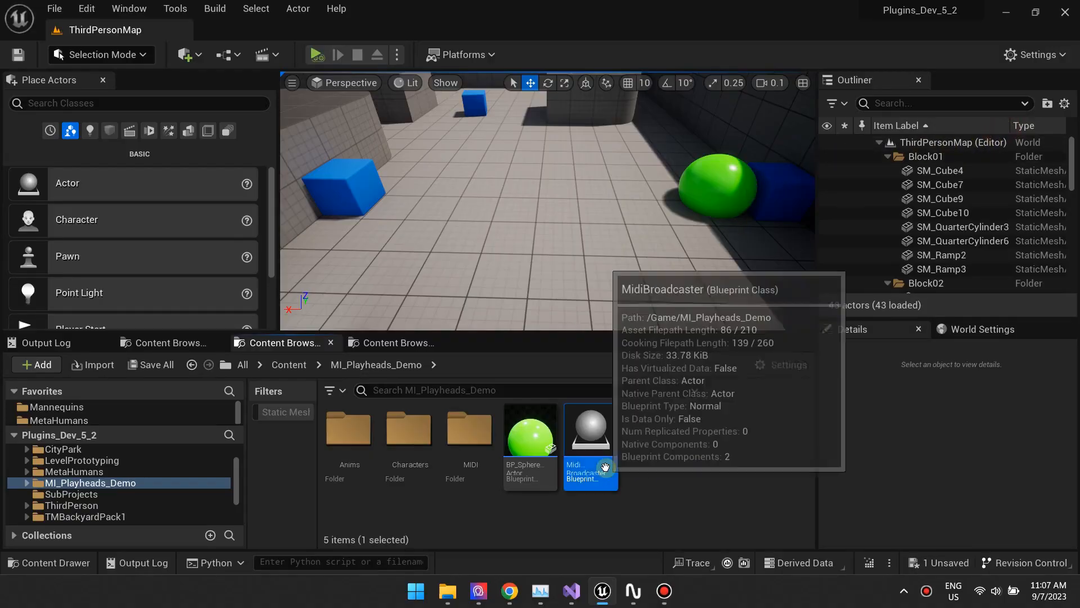
In the MidiBroadcaster blueprint's AxMidiBroadcaster component, set the first play head's Time Offset to 0.5 and play the level.
double_click(608, 467)
left_click(150, 163)
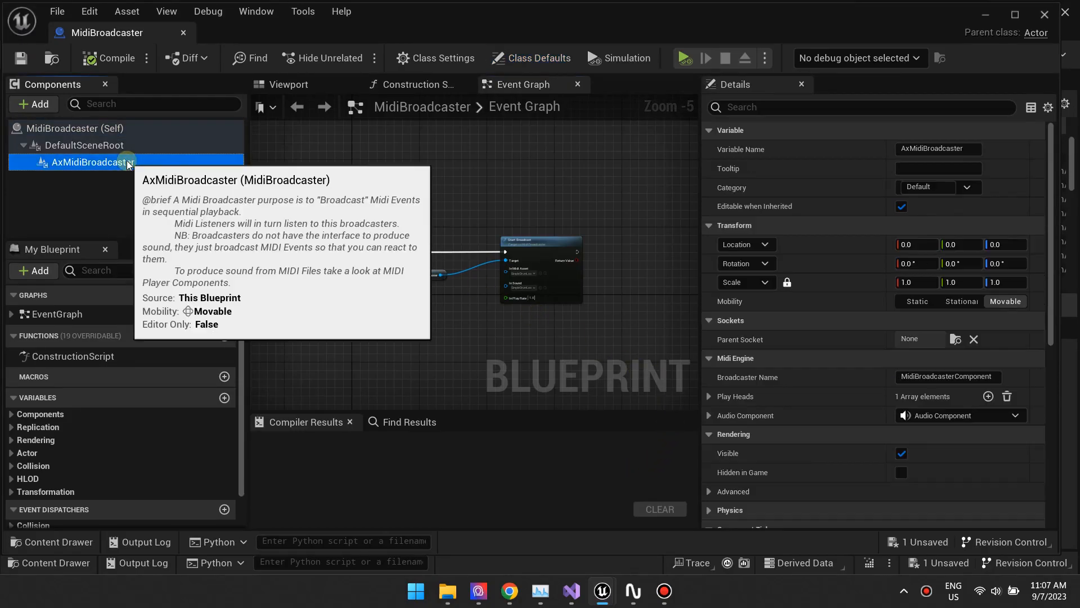
left_click(708, 397)
scroll(721, 389, "down", 2)
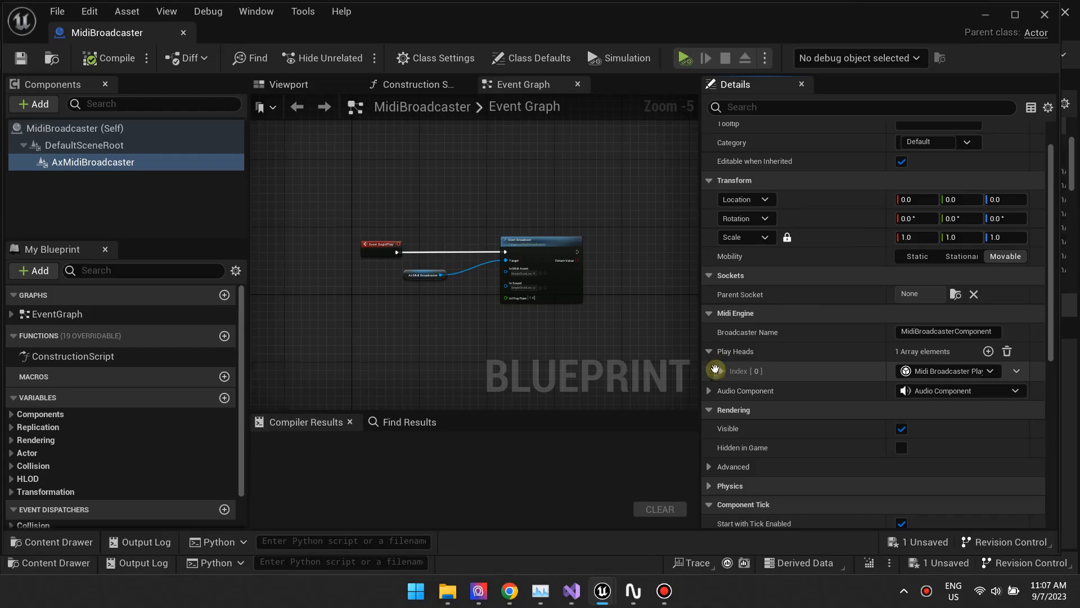
left_click(719, 371)
left_click(731, 391)
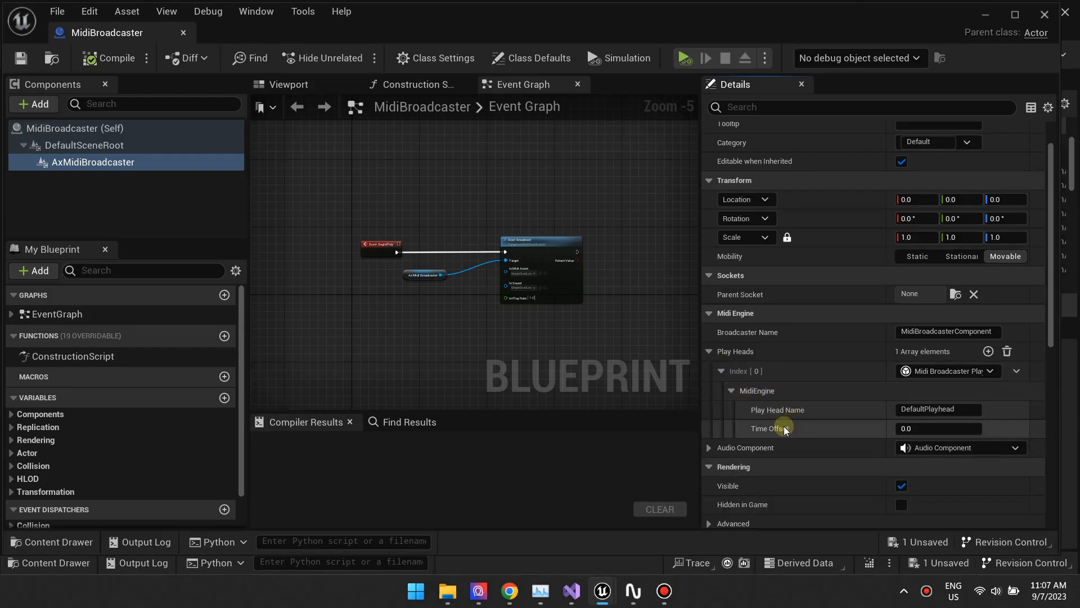
mouse_move(774, 432)
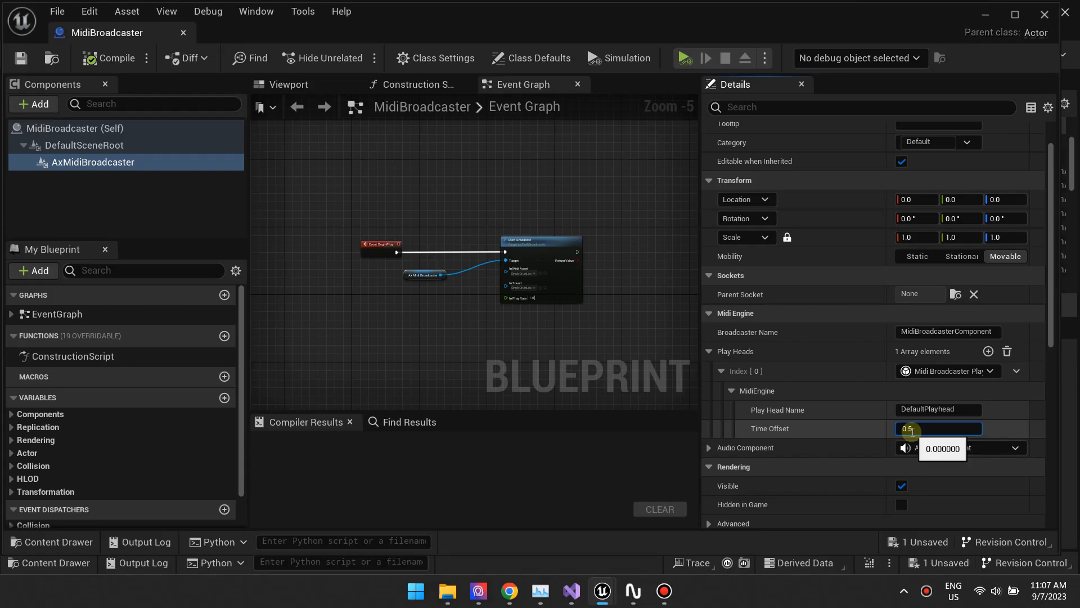
key("Return")
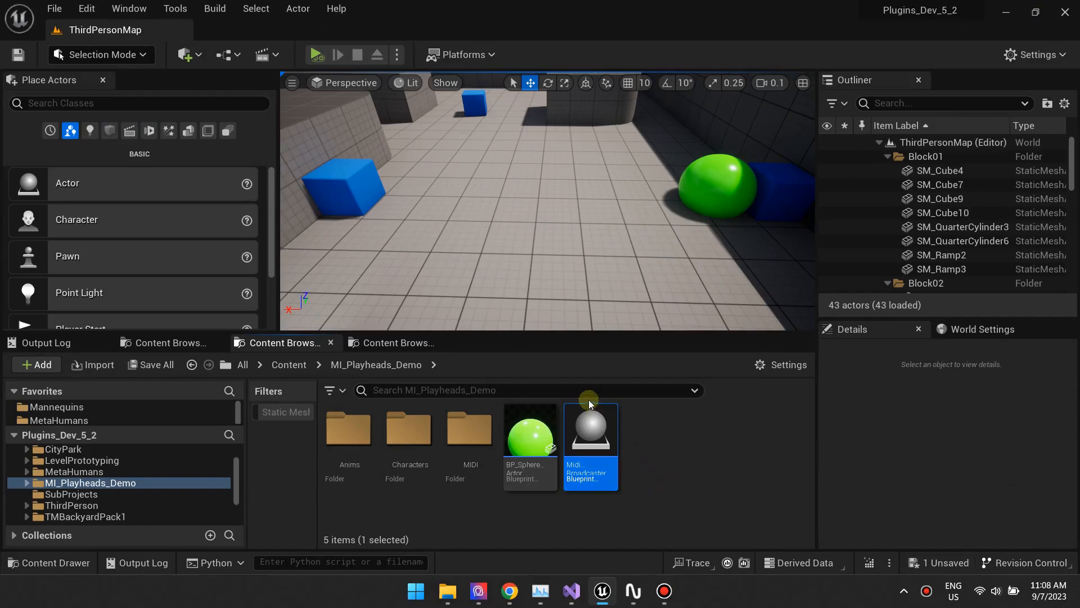
left_click(315, 55)
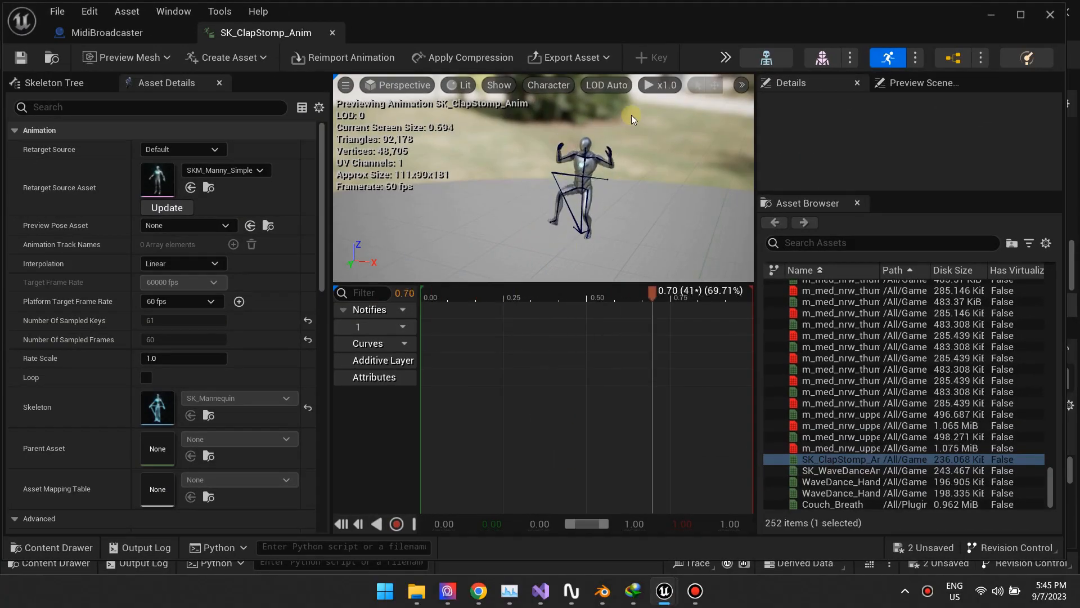
mouse_move(624, 175)
left_mouse_down()
mouse_move(642, 168)
mouse_move(636, 161)
left_mouse_up()
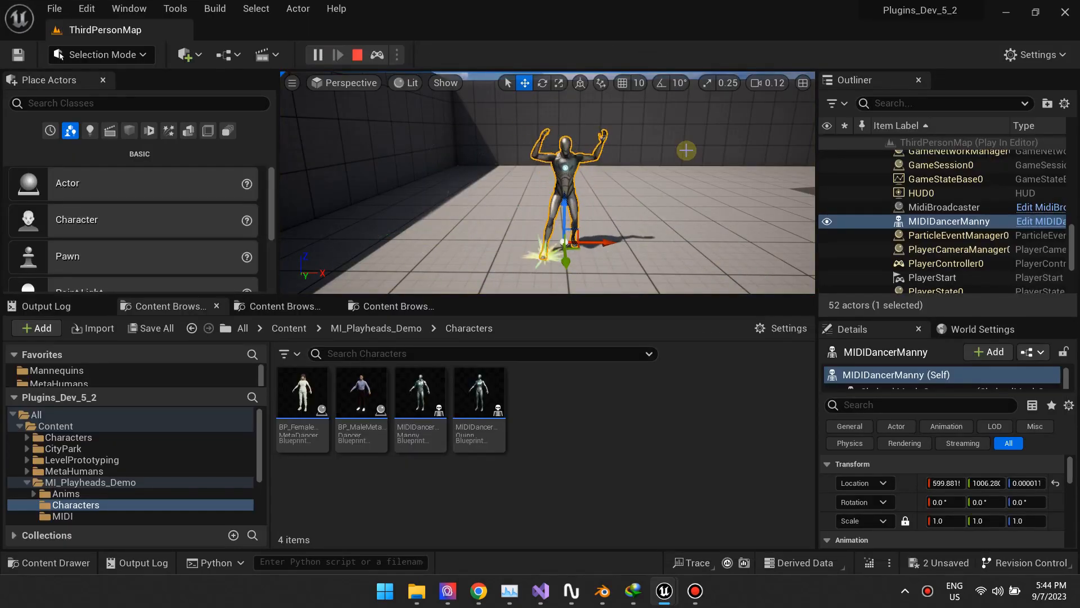
right_click_drag(686, 150, 676, 153)
key("d")
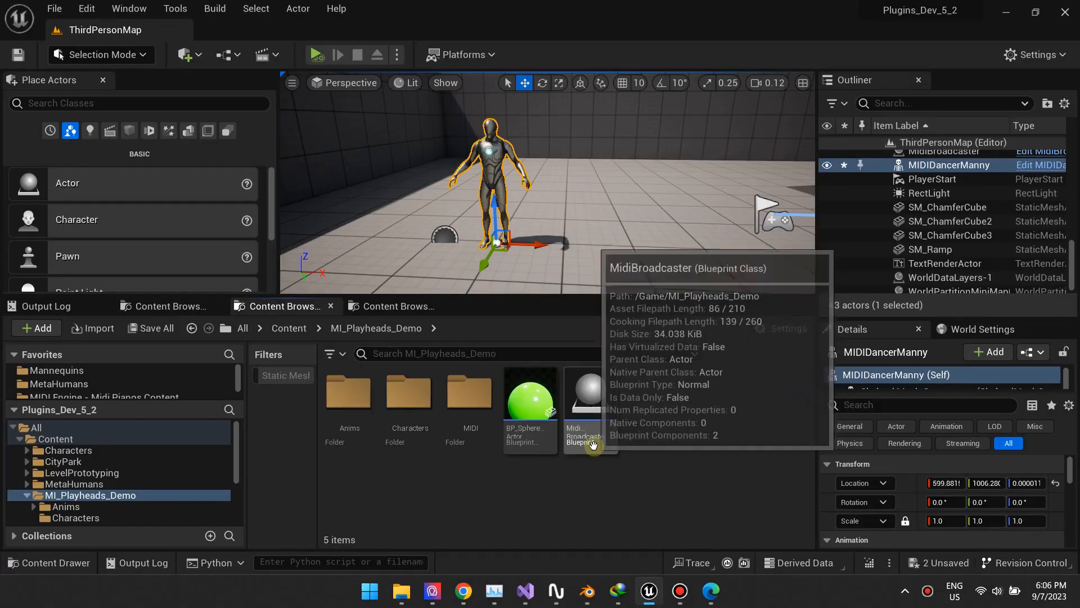
Open the MidiBroadcaster blueprint's AxMidiBroadcaster component and copy the second play head's name, PlayheadWithOffset.
double_click(593, 444)
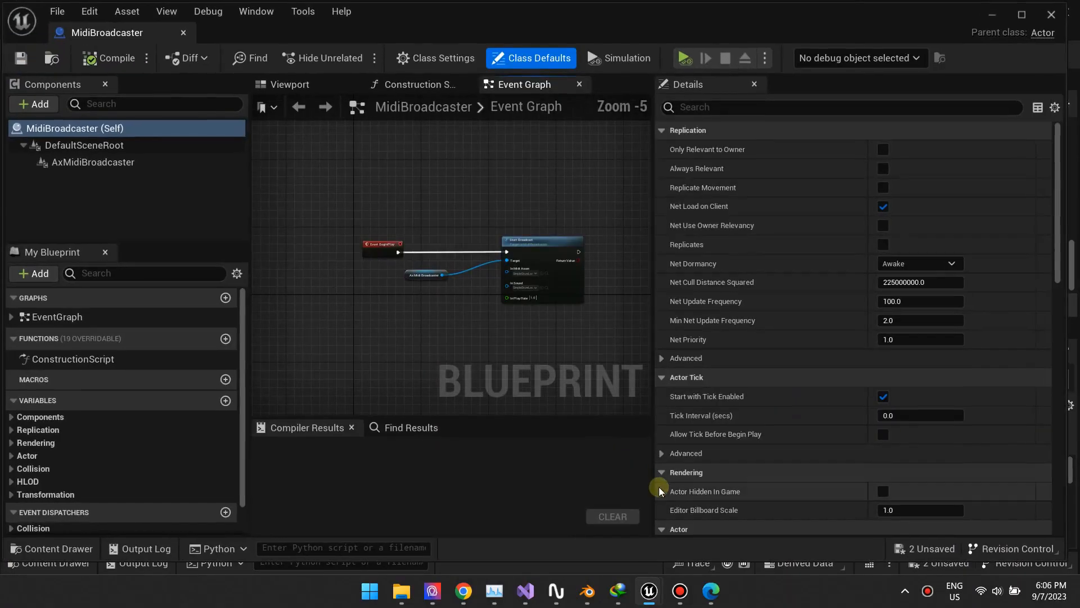
left_click(129, 163)
scroll(738, 193, "down", 1)
scroll(738, 194, "down", 4)
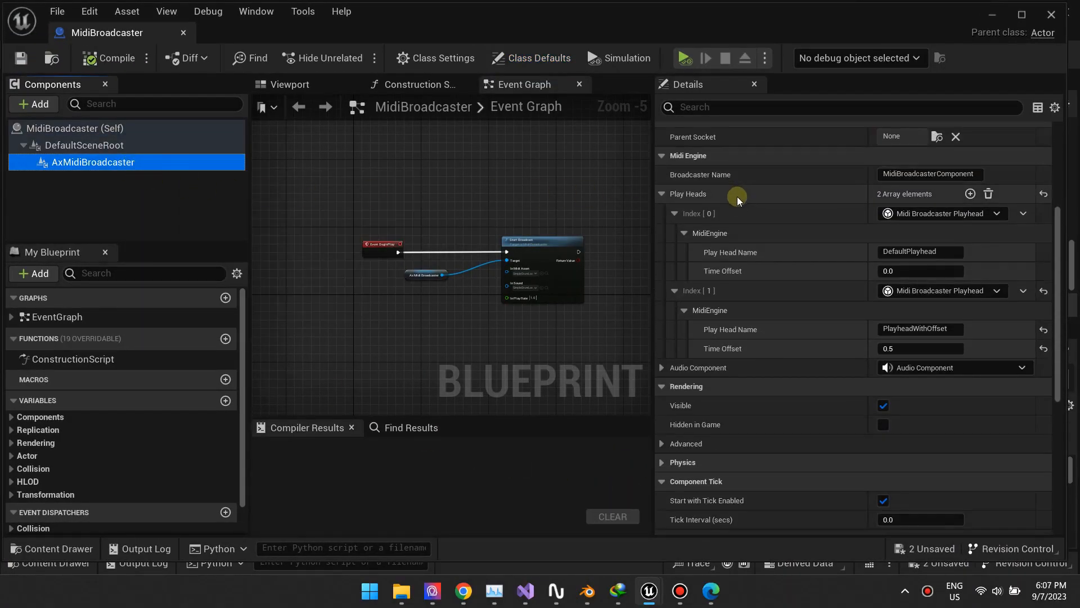
left_click(915, 329)
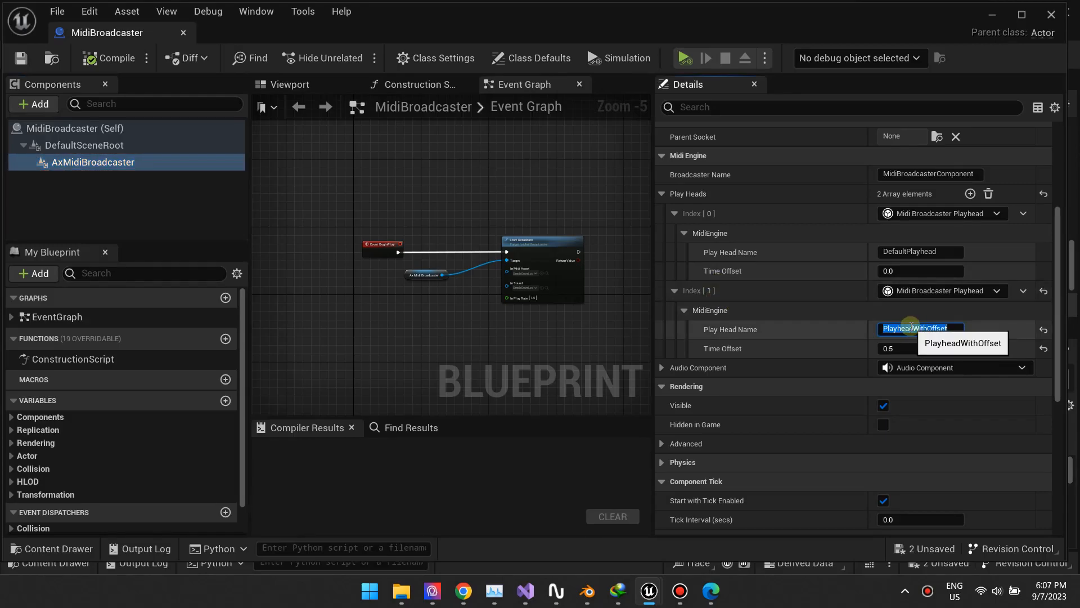
right_click(916, 330)
left_click(957, 387)
Reset the AxMidiBroadcaster component's Play Heads array to its default, removing the PlayheadWithOffset entry.
left_click(767, 311)
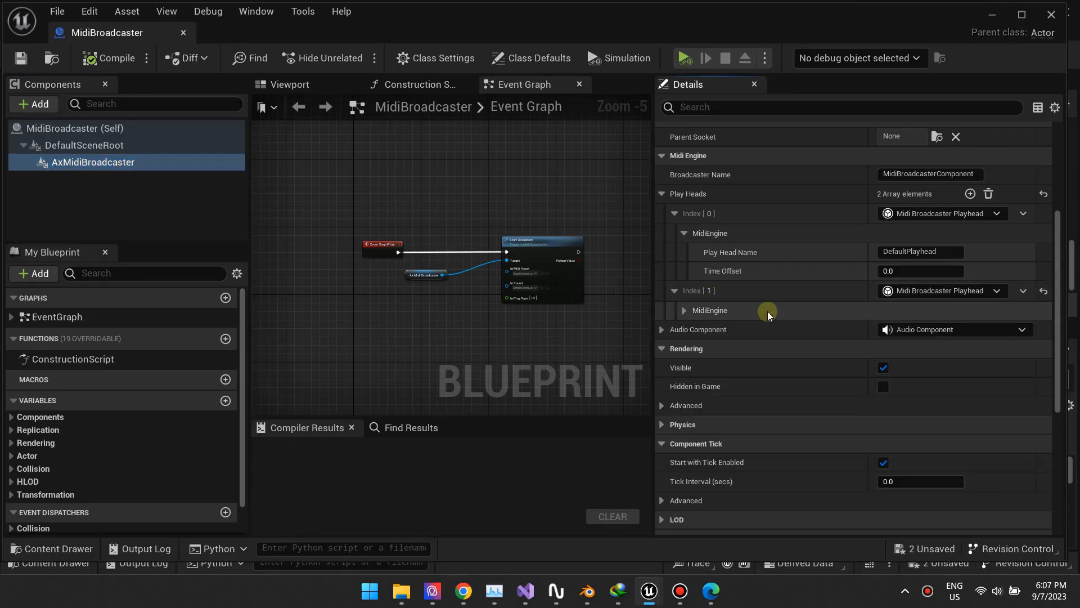
left_click(675, 290)
left_click(675, 291)
left_click(690, 309)
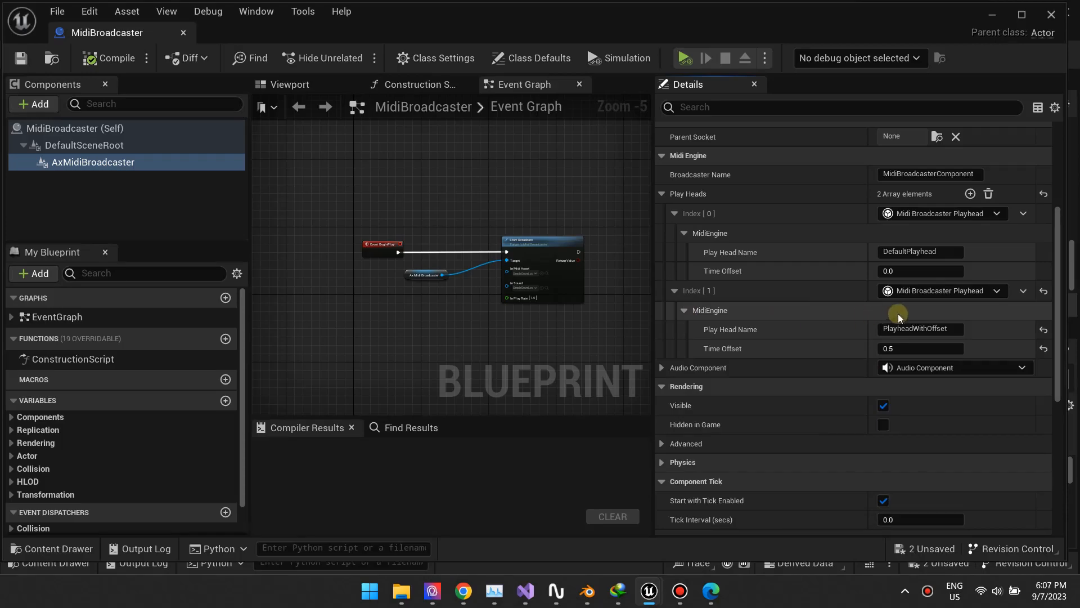
left_click(1044, 328)
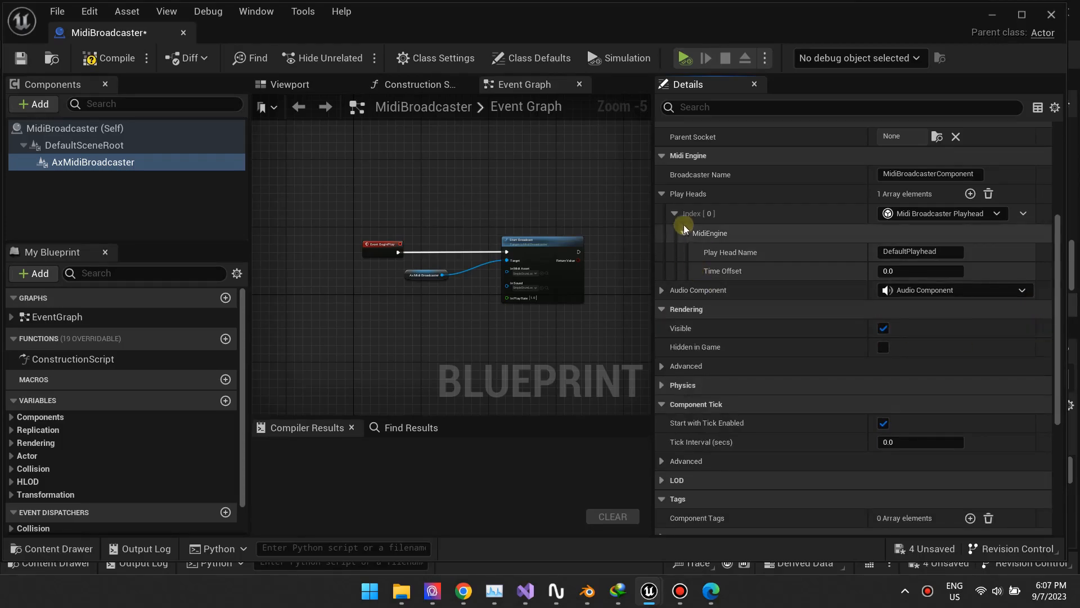
Add a second play head of class Midi Broadcaster Playhead, named PlayheadWithOffset, with a Time Offset of 0.5.
left_click(971, 194)
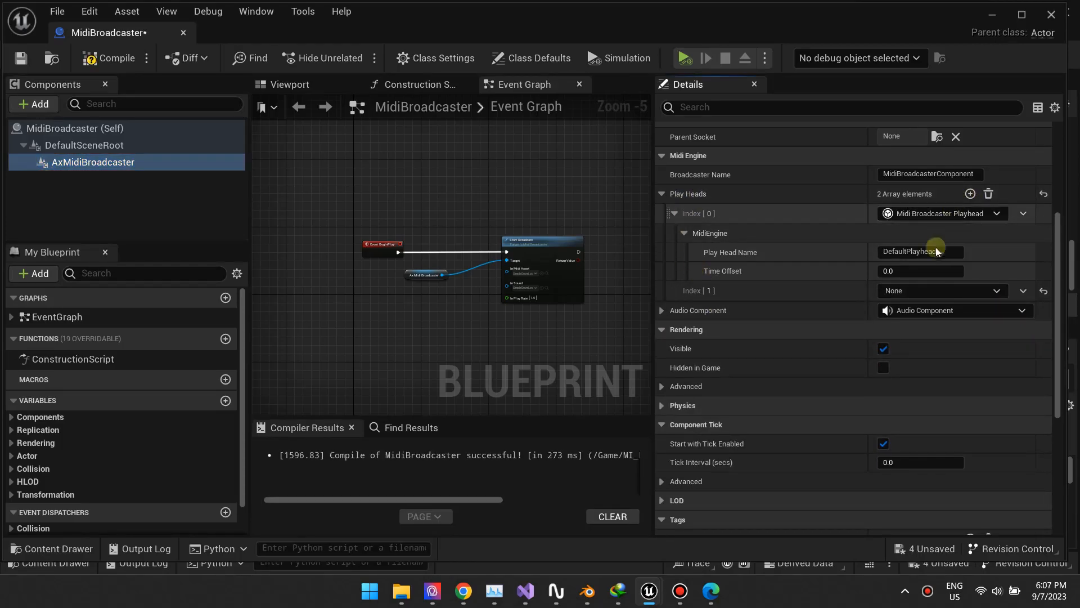
left_click(934, 291)
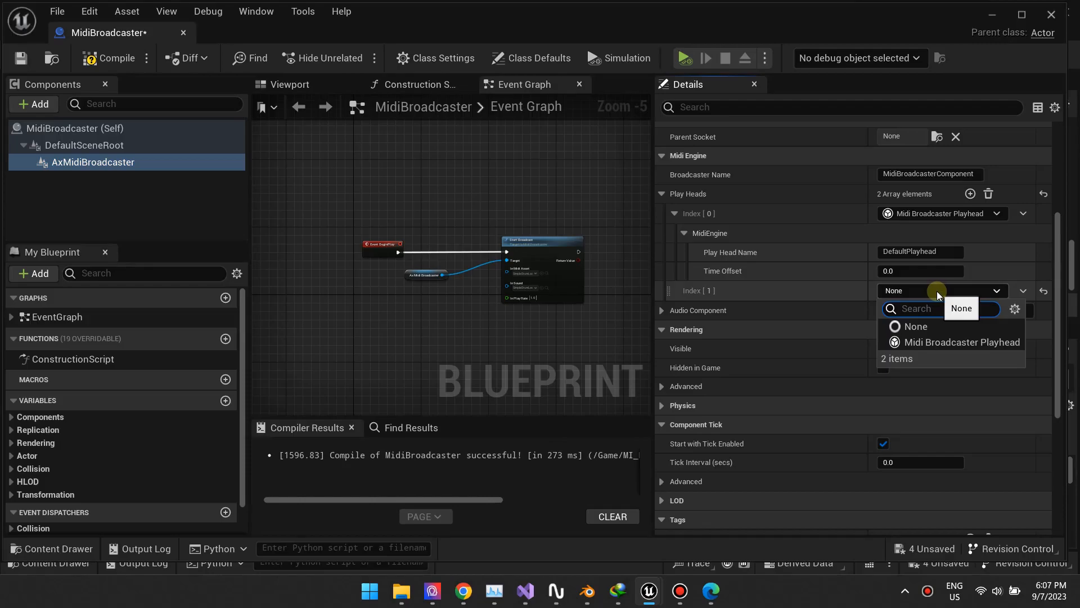
left_click(943, 341)
left_click(675, 291)
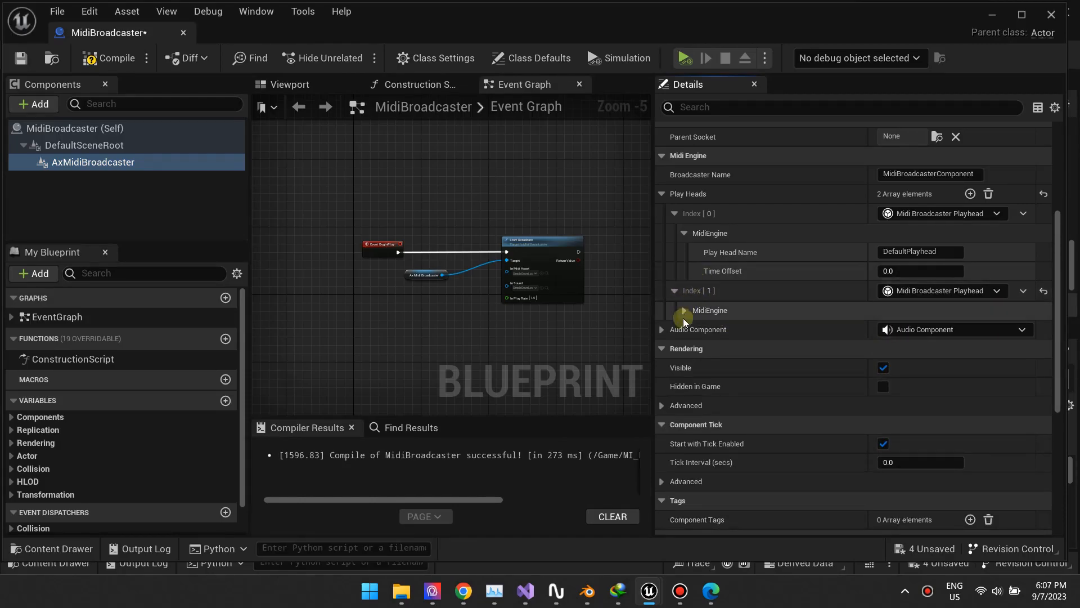
left_click(684, 310)
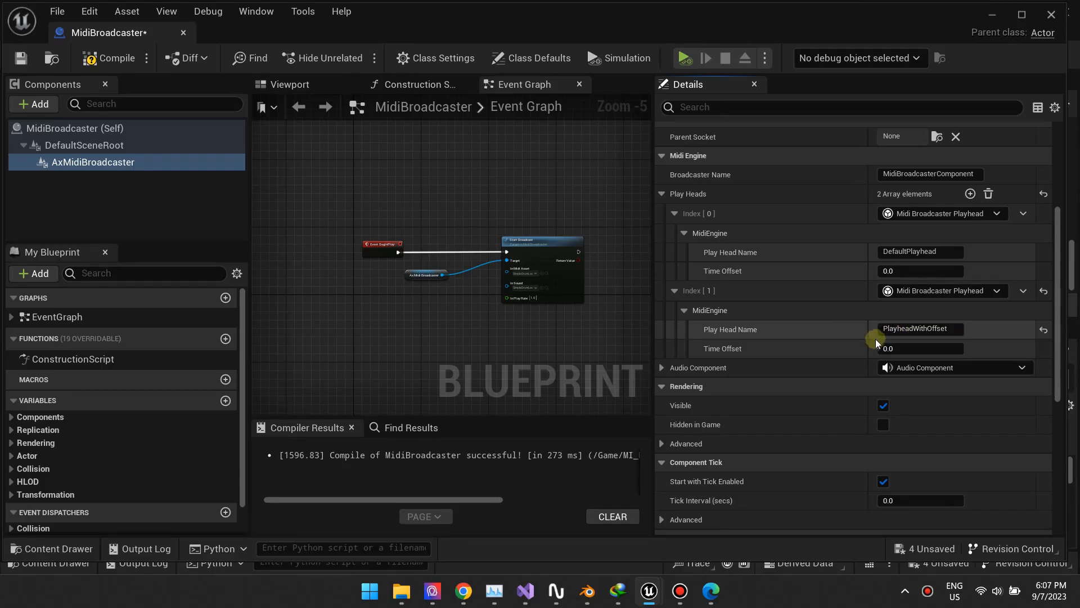
left_click(892, 348)
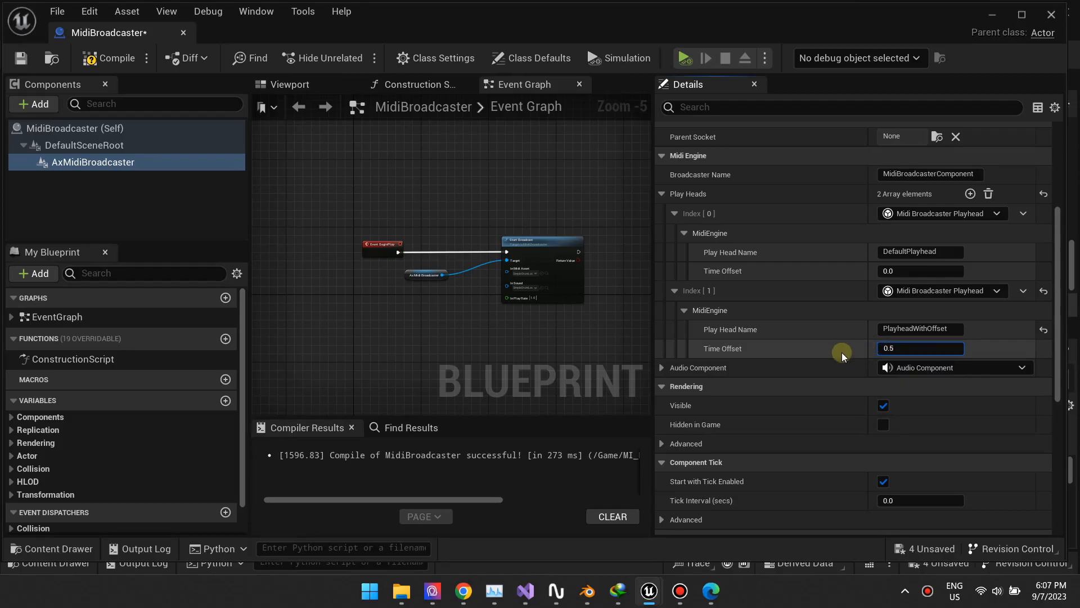
key("Return")
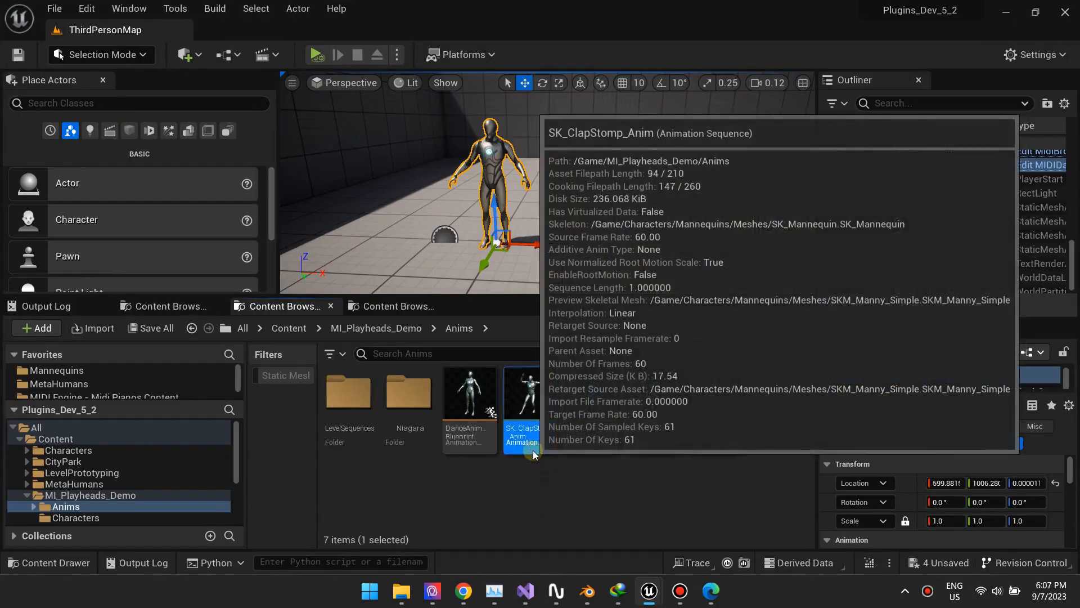
Open the SK_ClapStomp_Anim animation and scrub its timeline around 0.5 s to examine the character's pose.
double_click(521, 433)
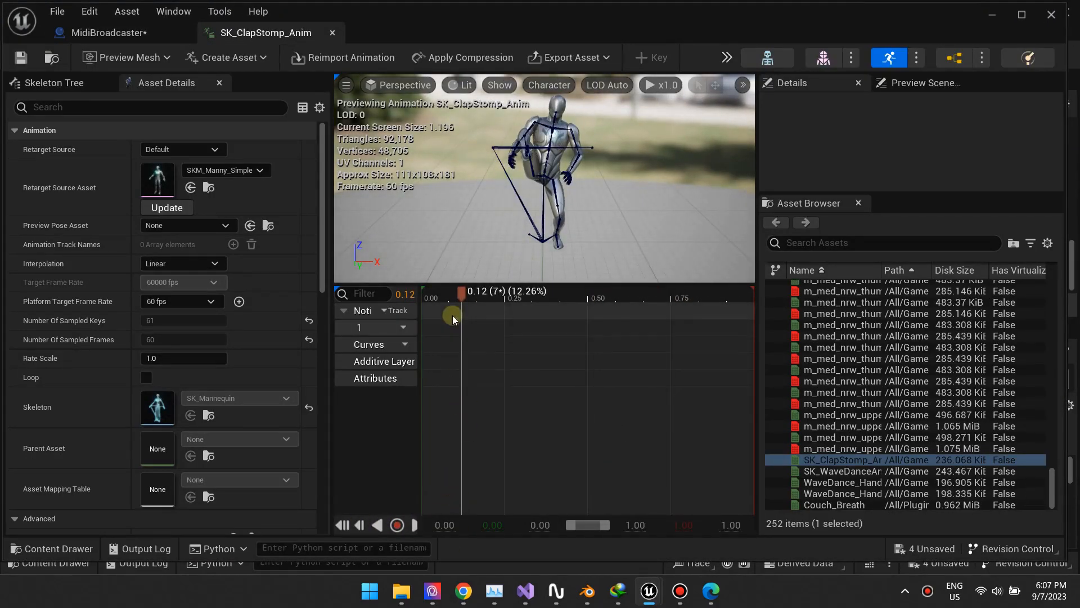
left_click(573, 299)
left_click_drag(574, 298, 588, 295)
right_click_drag(629, 216, 566, 213)
left_click_drag(588, 294, 575, 295)
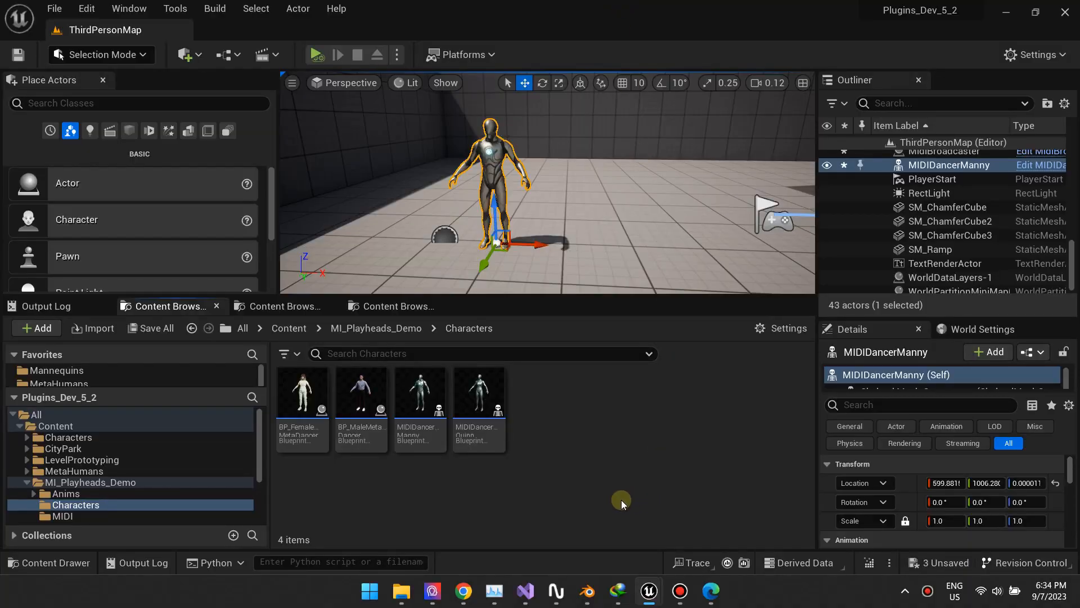
Open the MIDIDancerManny blueprint and compare the Play Head Name filters of its OffsetMidiListener and DefaultMidiListener components.
double_click(420, 405)
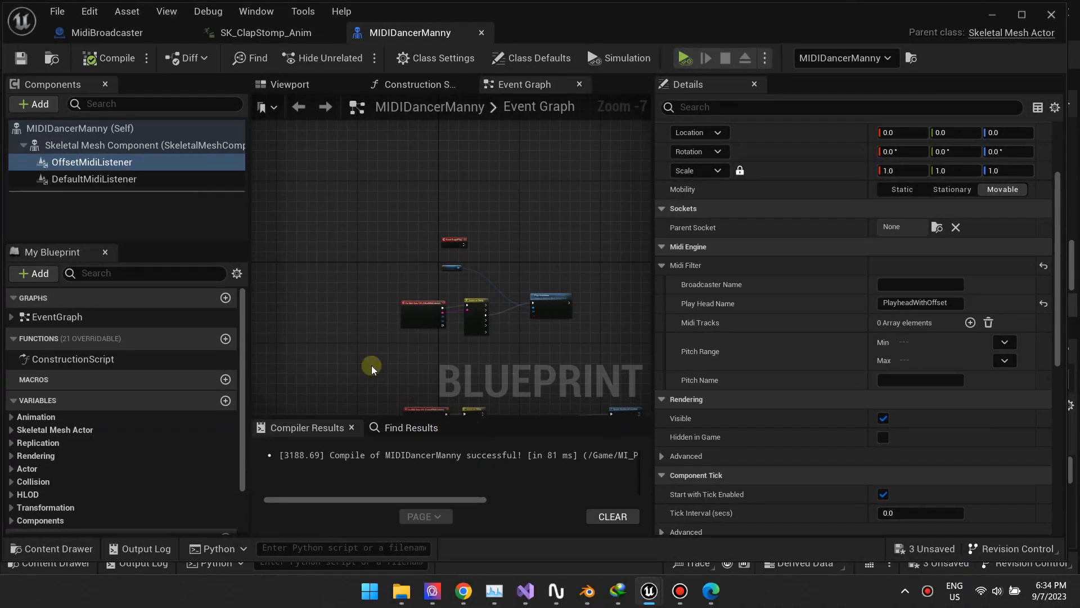
left_click(143, 180)
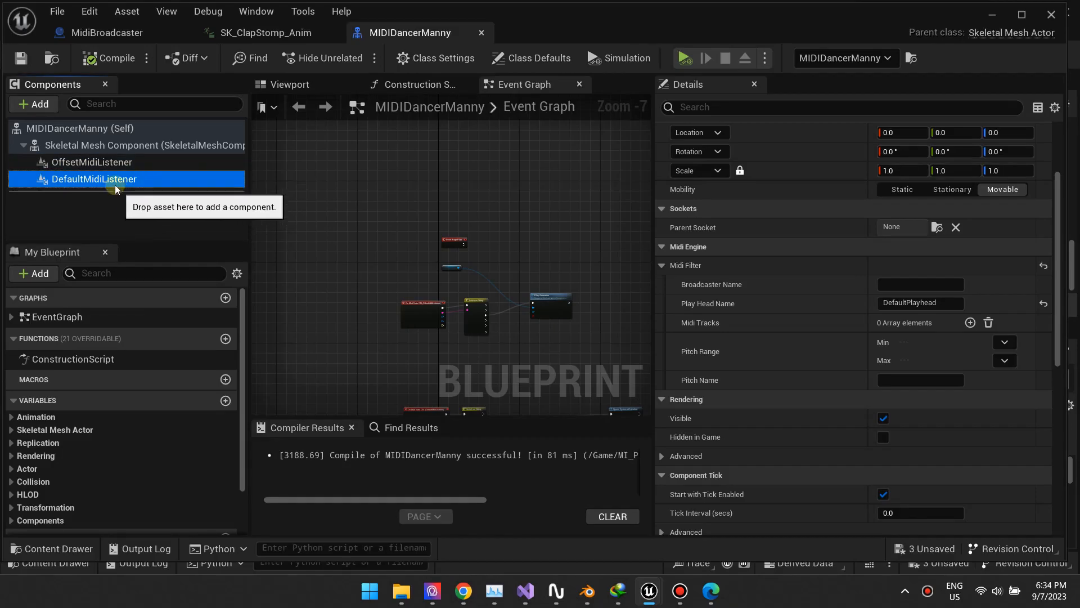
left_click(109, 164)
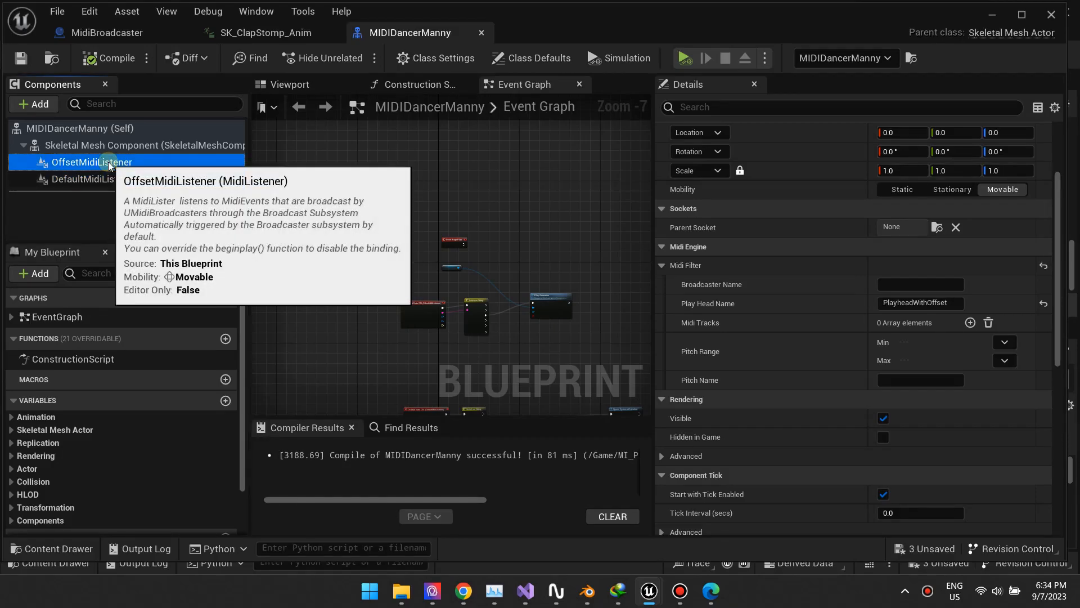
left_click(101, 180)
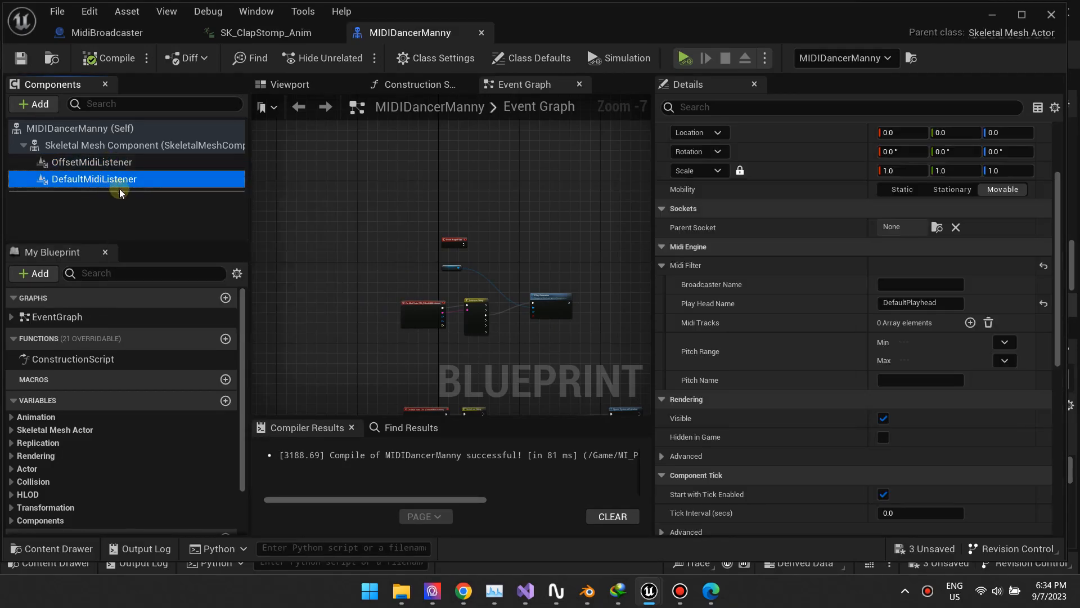
left_click(197, 226)
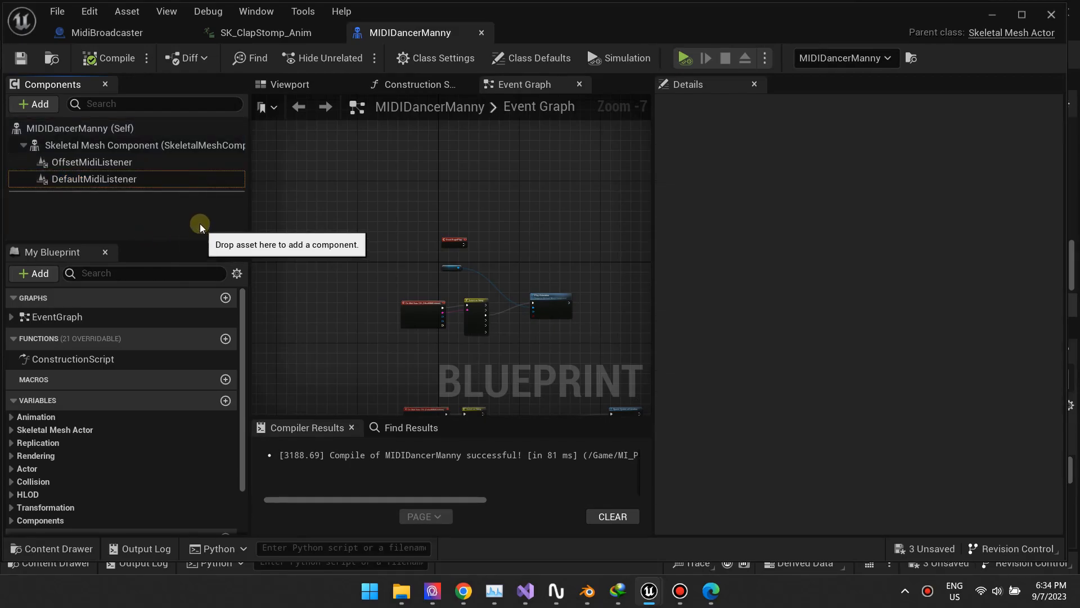
left_click(116, 163)
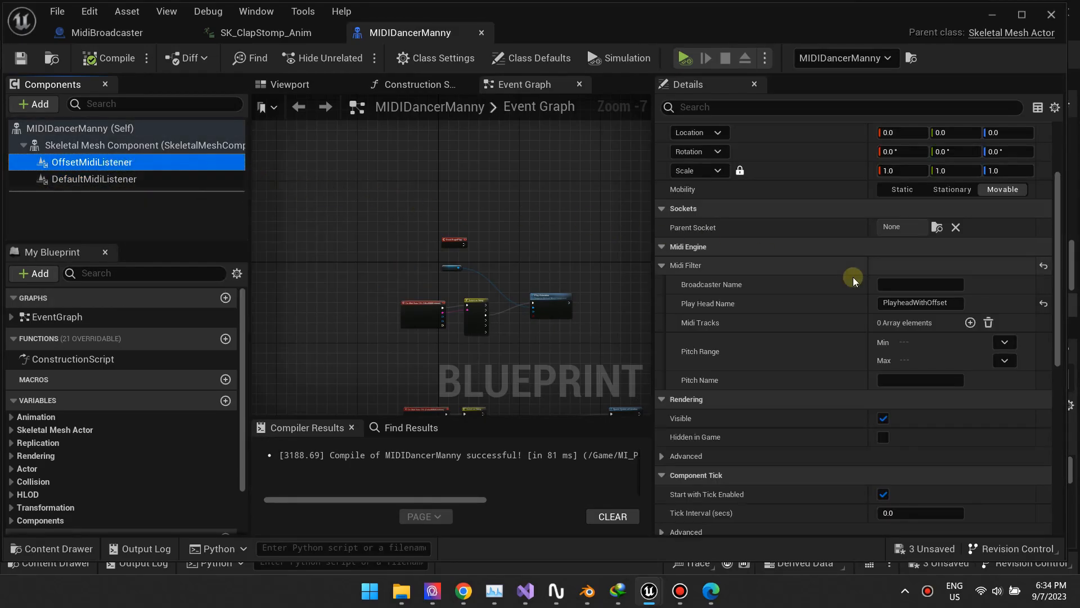
mouse_move(706, 309)
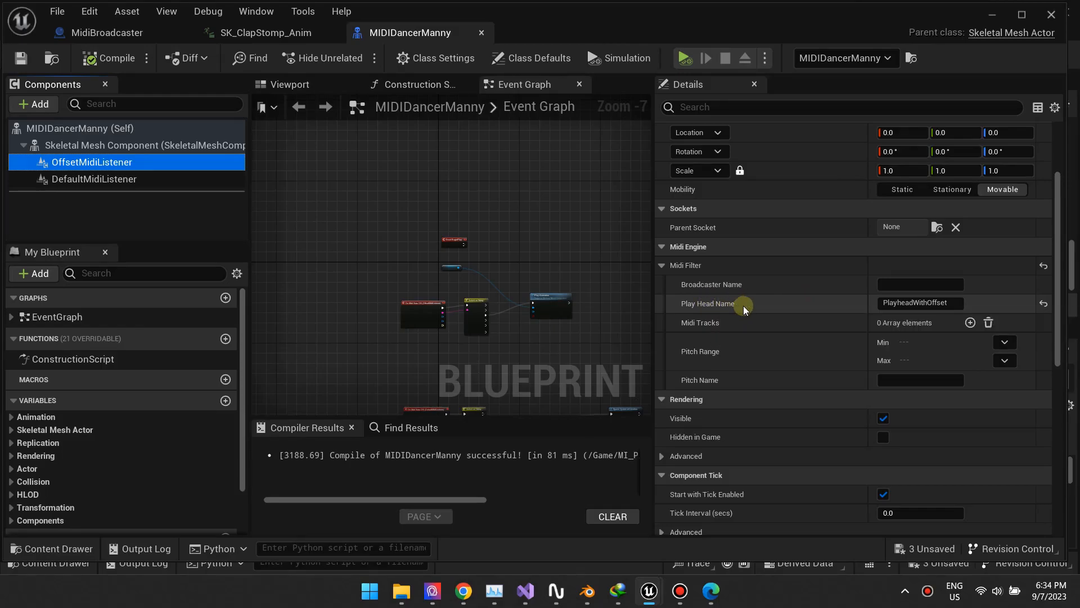
mouse_move(692, 268)
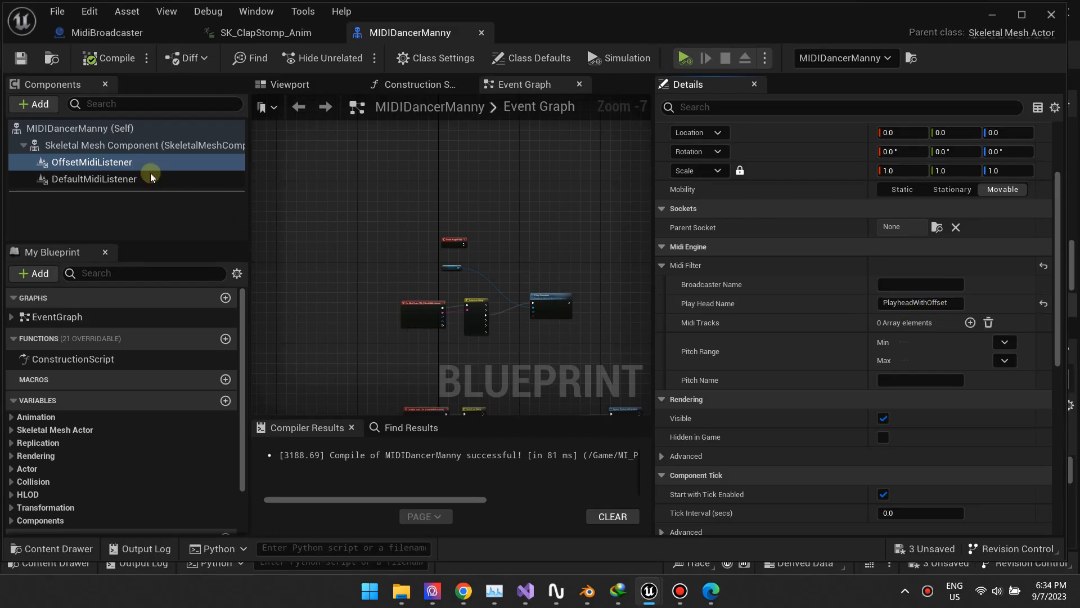
left_click(121, 164)
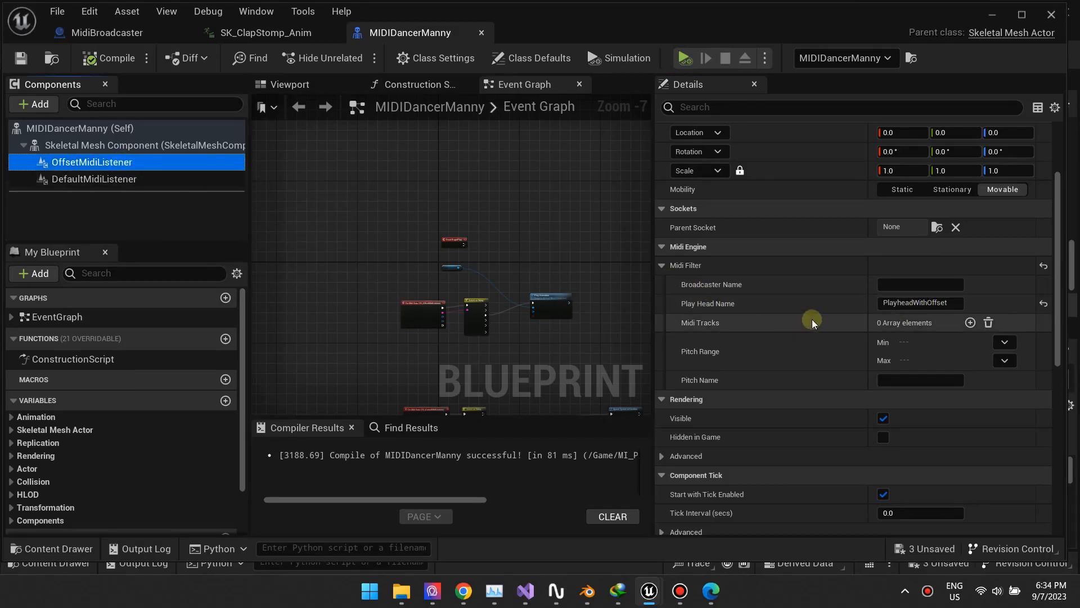
left_click(833, 313)
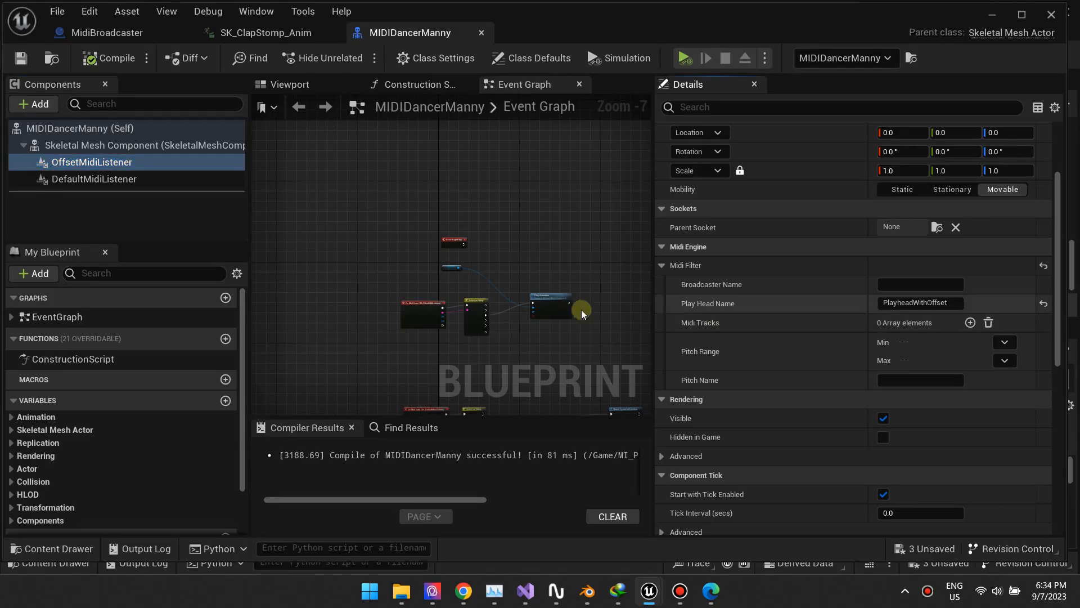
left_click(120, 180)
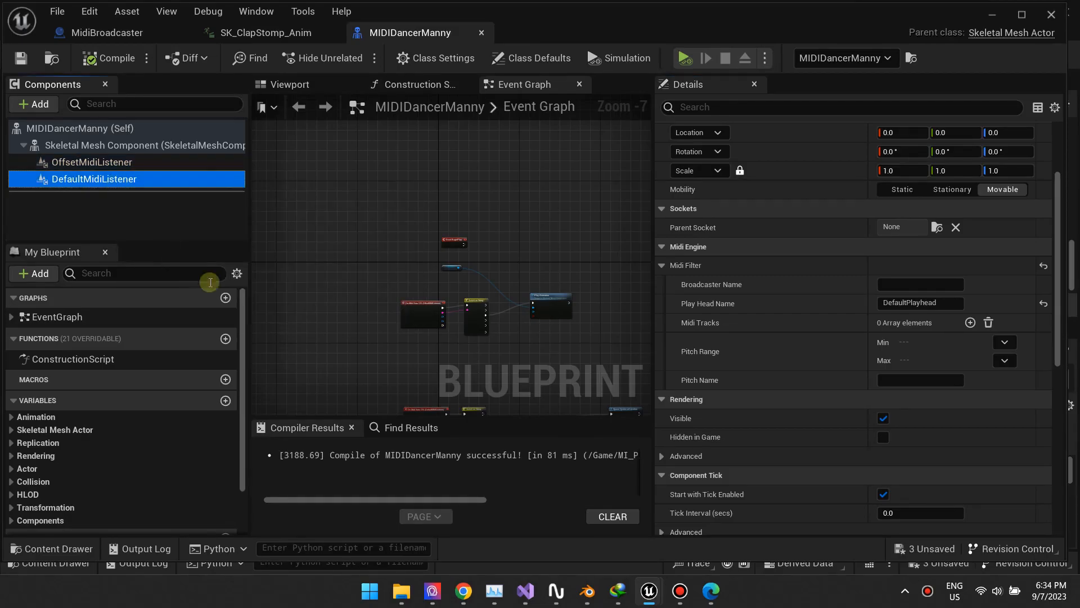
left_click(768, 306)
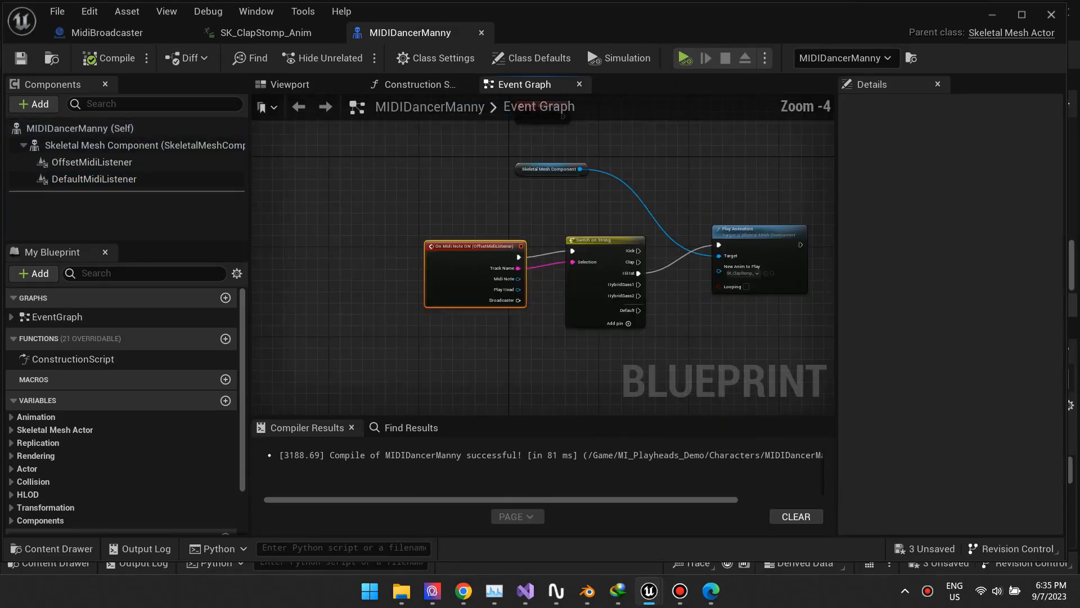
Review the OffsetMidiListener note event chain through Switch on String to Play Animation, moving the Skeletal Mesh Component node closer to the switch node.
right_click_drag(624, 278, 513, 279)
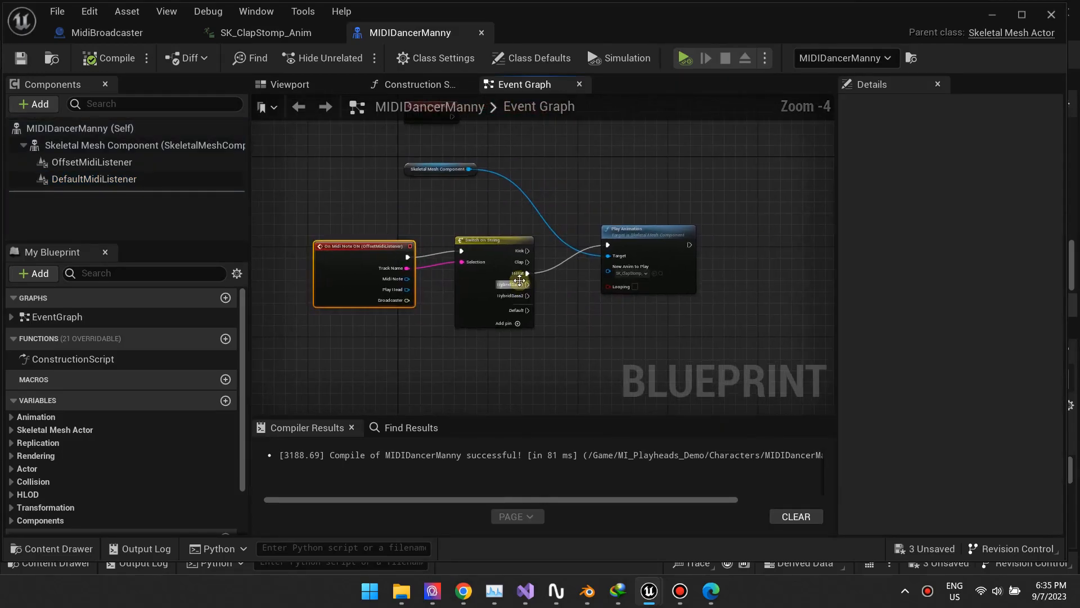
scroll(506, 221, "up", 1)
right_click_drag(502, 218, 515, 182)
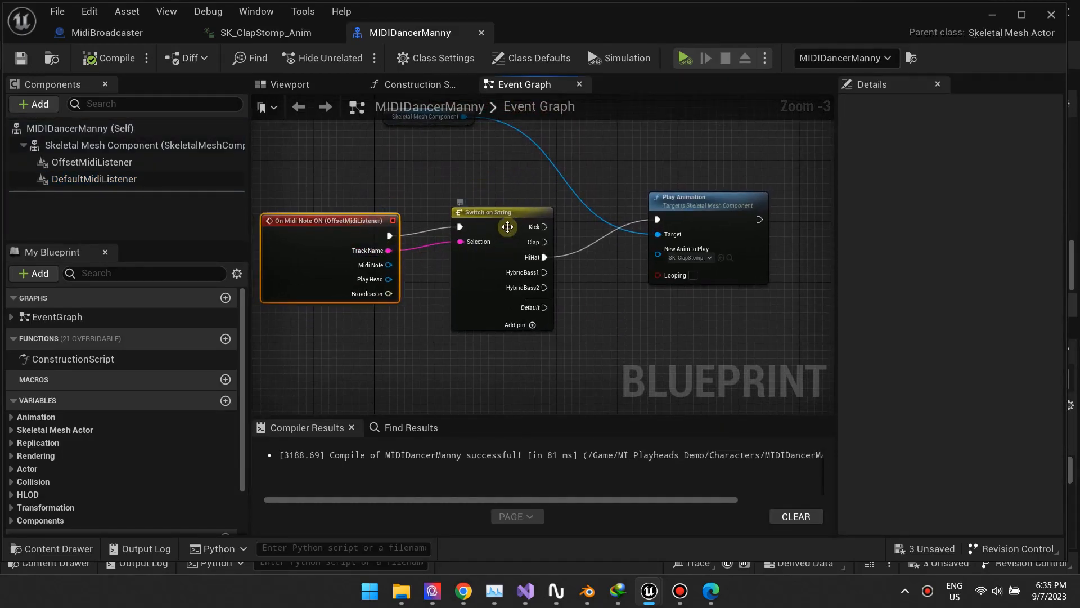
left_click(508, 227)
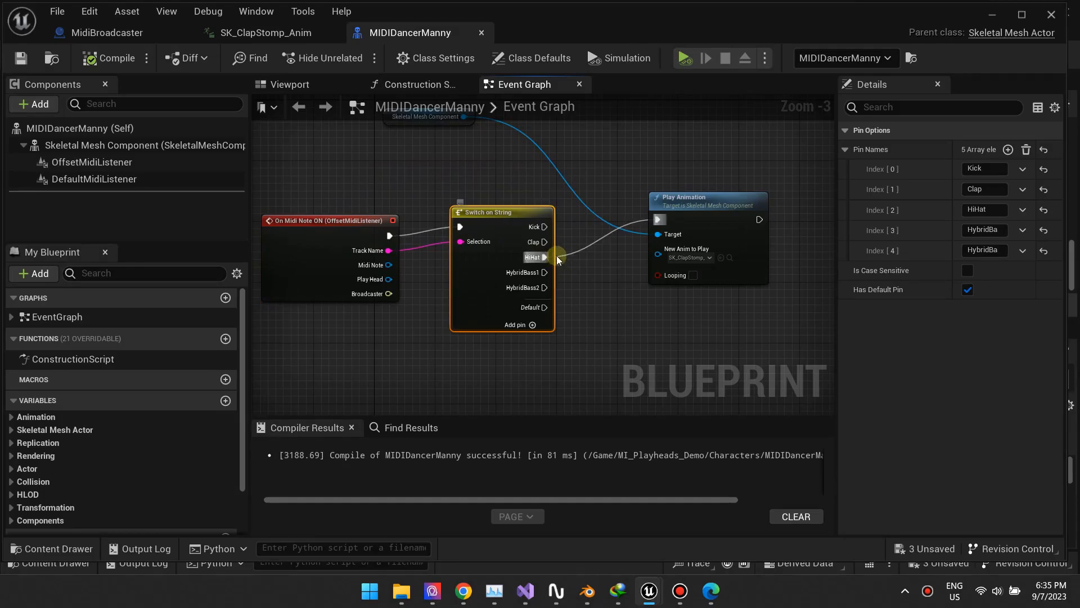
right_click_drag(460, 156, 458, 178)
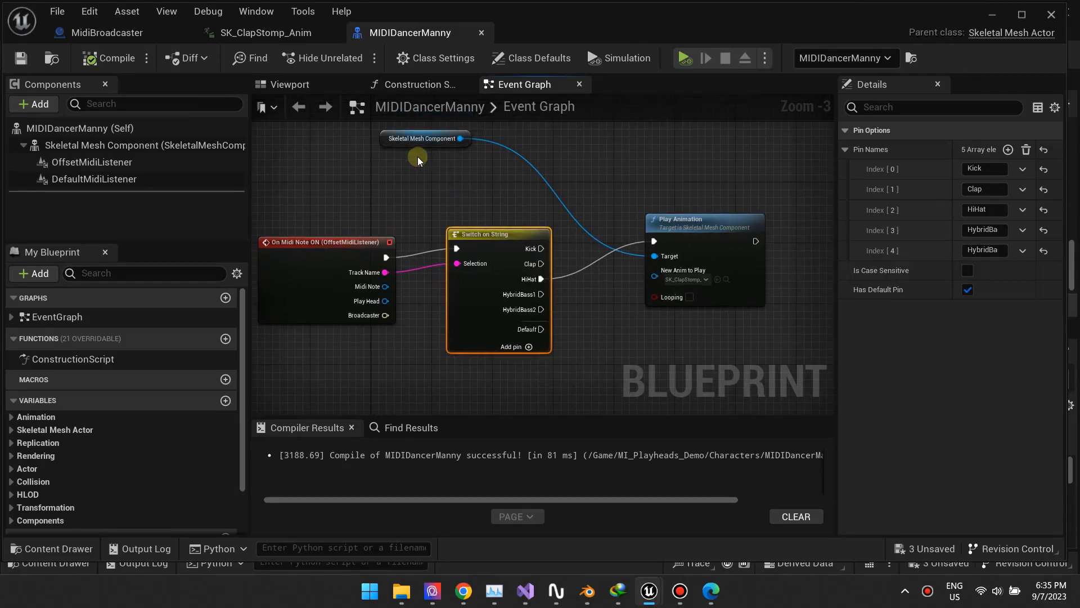
left_click_drag(386, 145, 416, 183)
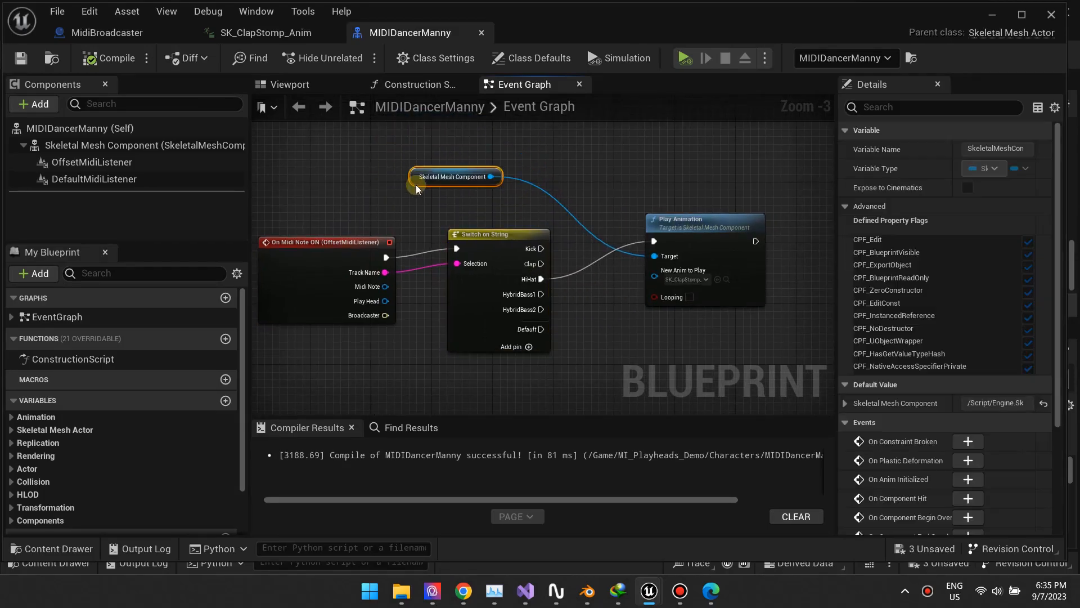
left_click(578, 325)
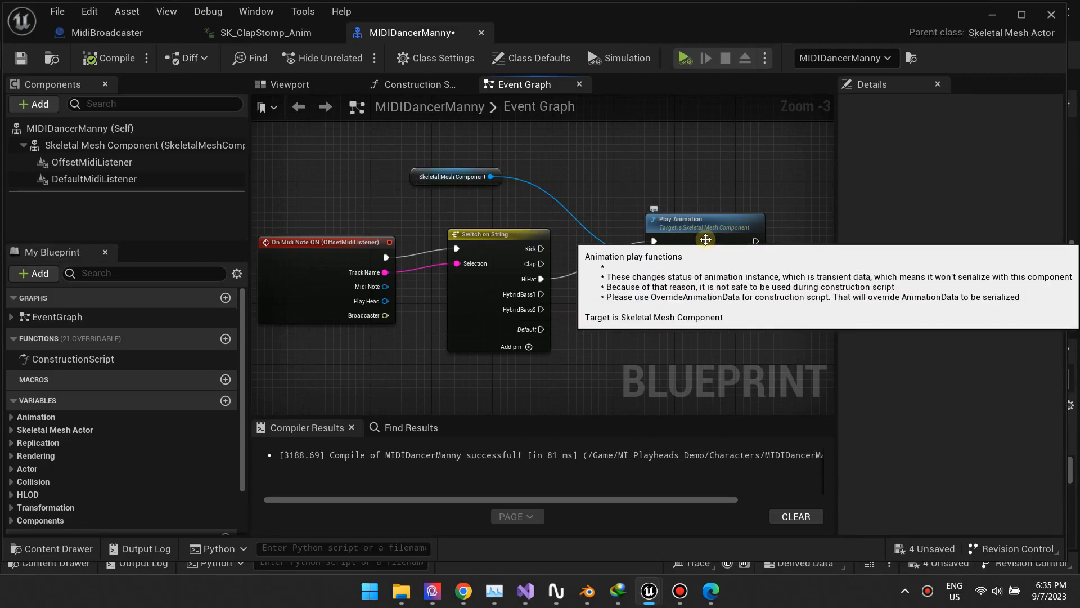
left_click(706, 239)
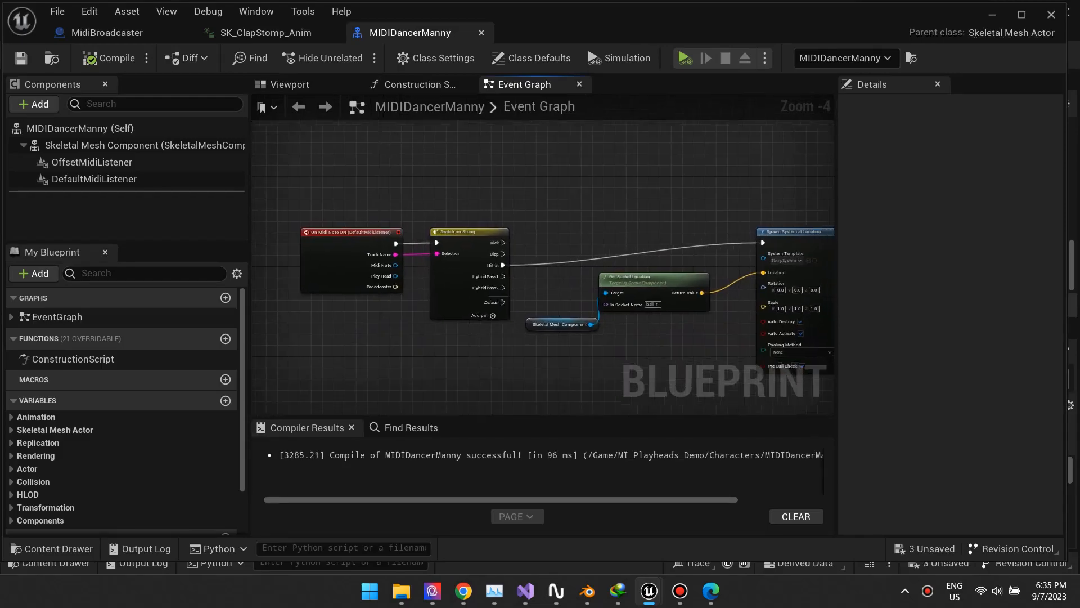
Examine the DefaultMidiListener note event chain from Switch on String to Spawn System at Location.
right_click_drag(438, 119, 465, 103)
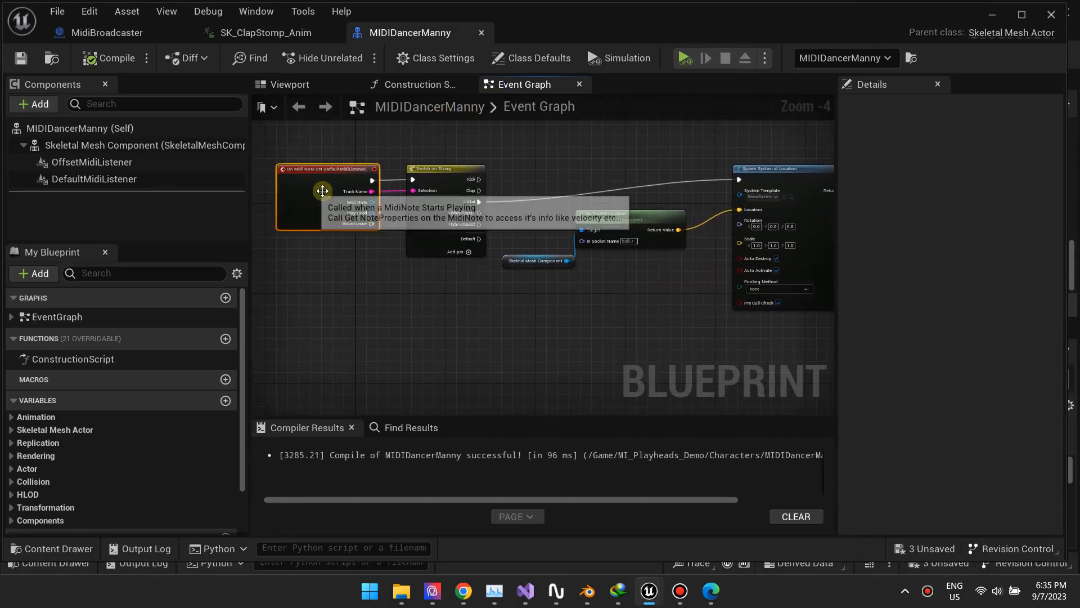
left_click(446, 171)
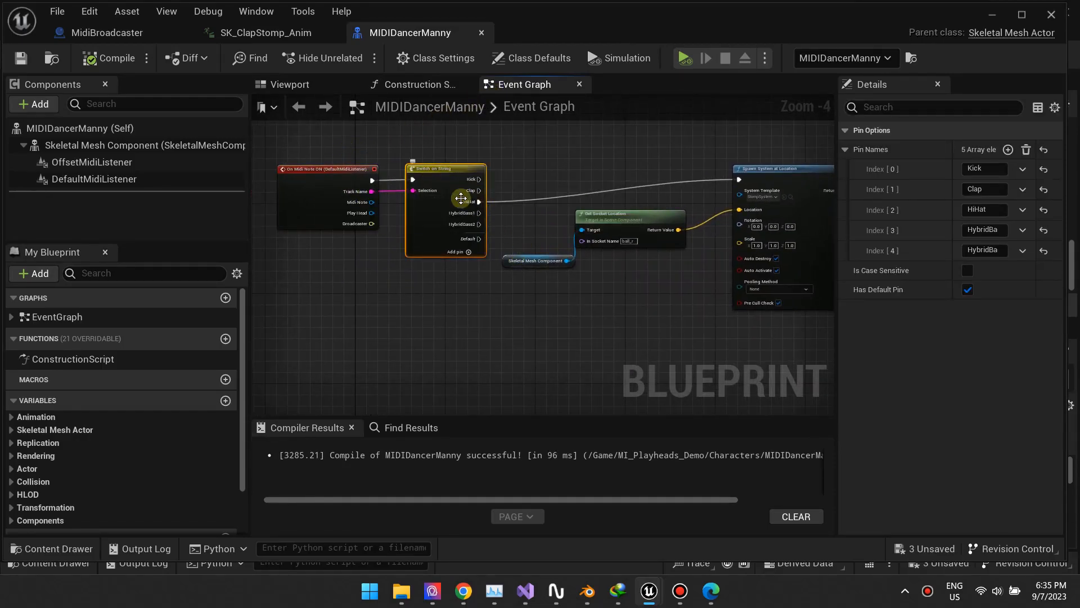
right_click_drag(672, 316, 634, 309)
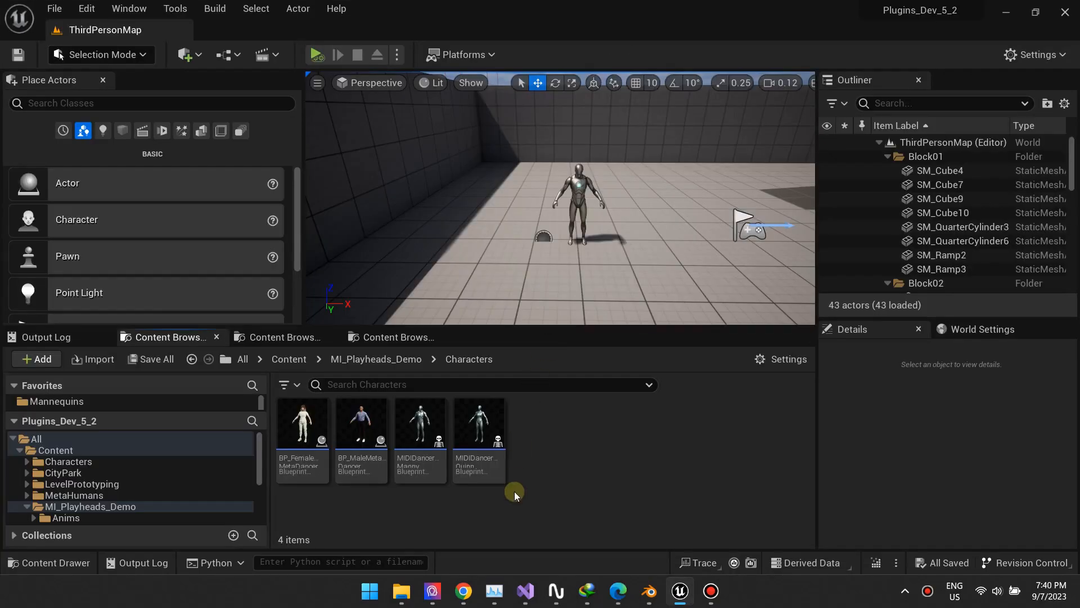
Place one BP_FemaleMetaDancer, two BP_MaleMetaDancer and two MIDIDancerQuinn characters in the level around the existing Manny dancer.
left_click(303, 427)
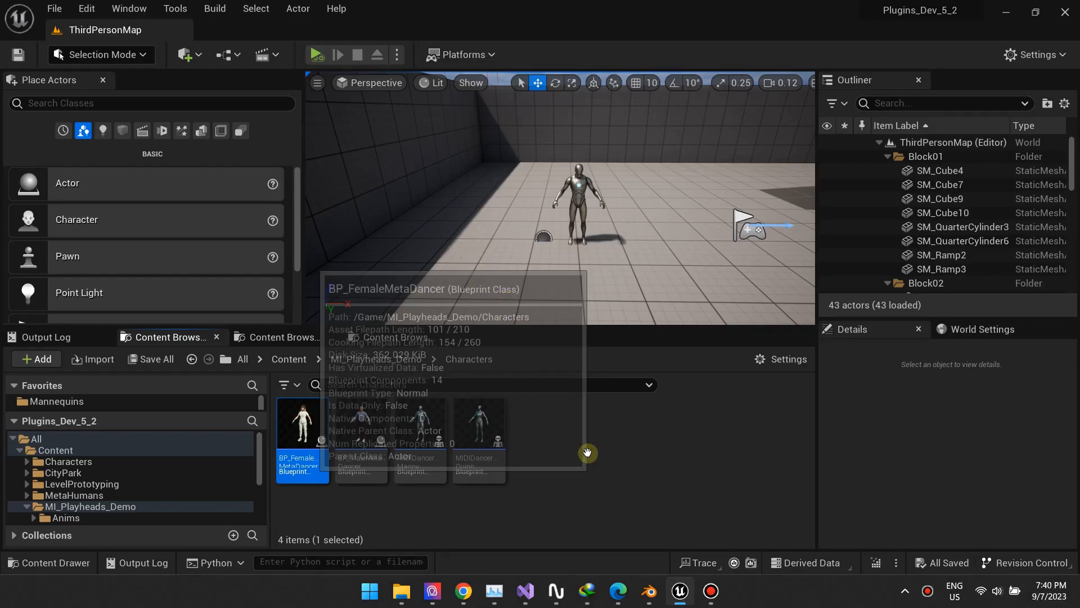
left_click_drag(574, 307, 481, 253)
left_click(361, 428)
left_click_drag(567, 277, 566, 275)
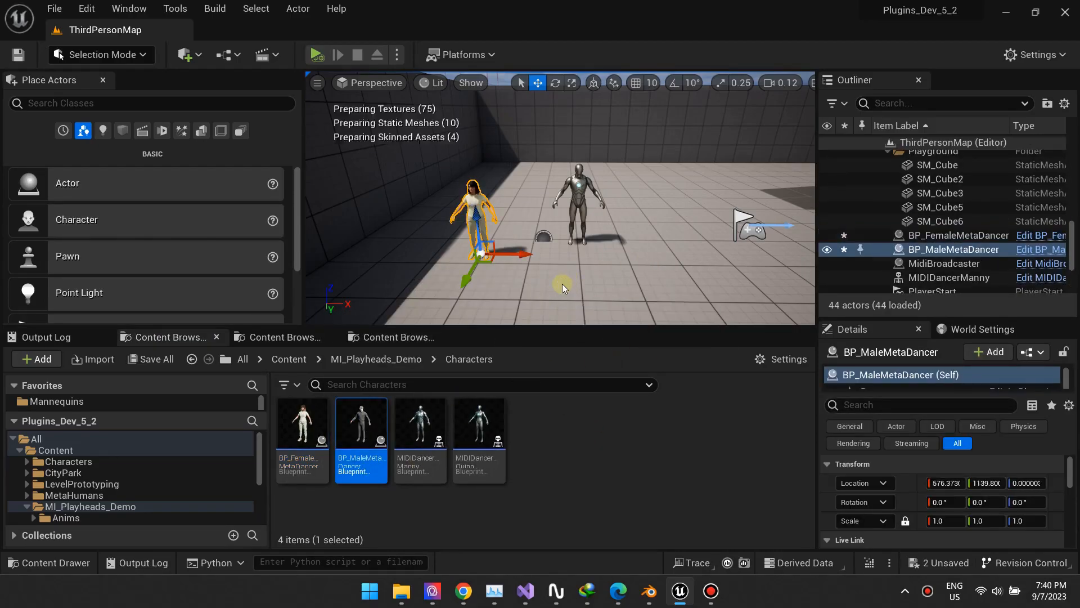
left_click_drag(479, 428, 642, 229)
left_click_drag(490, 306, 512, 205)
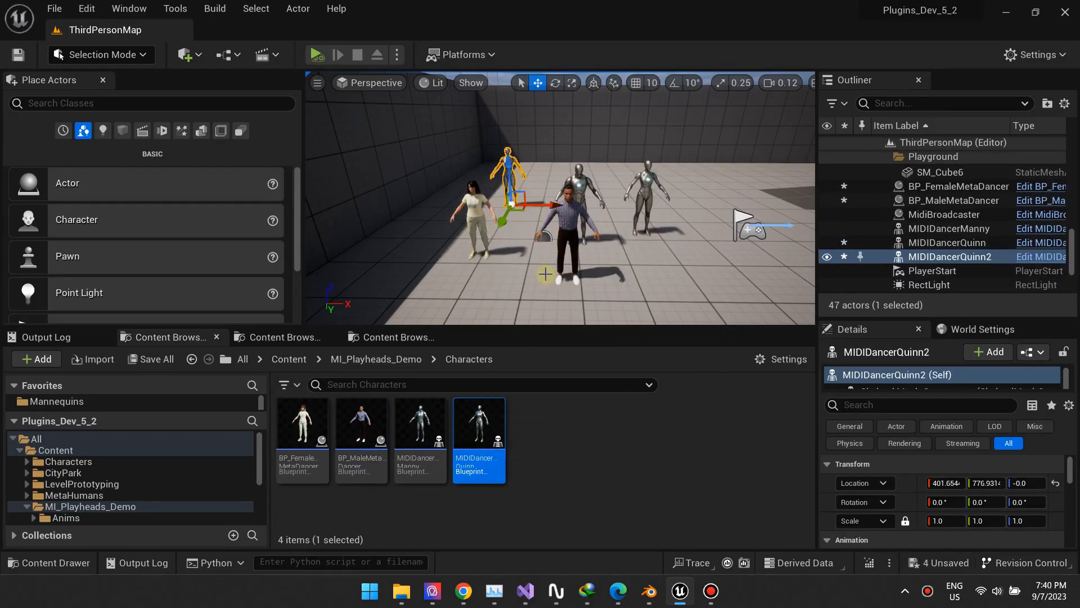
left_click_drag(361, 427, 614, 195)
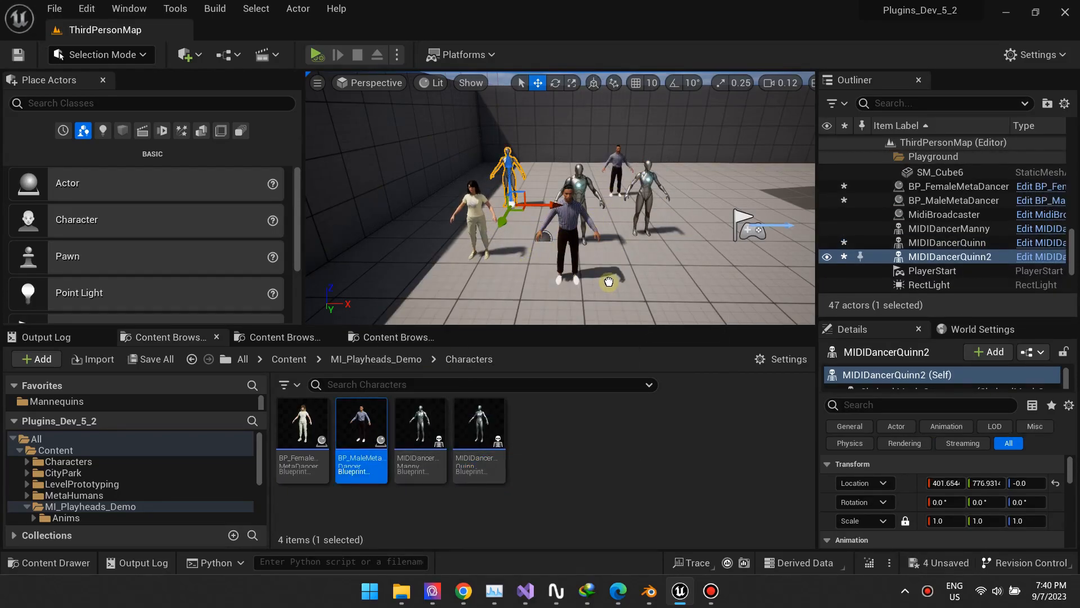
Run the level to watch the dancers and enable the viewport's FPS display.
left_click(317, 55)
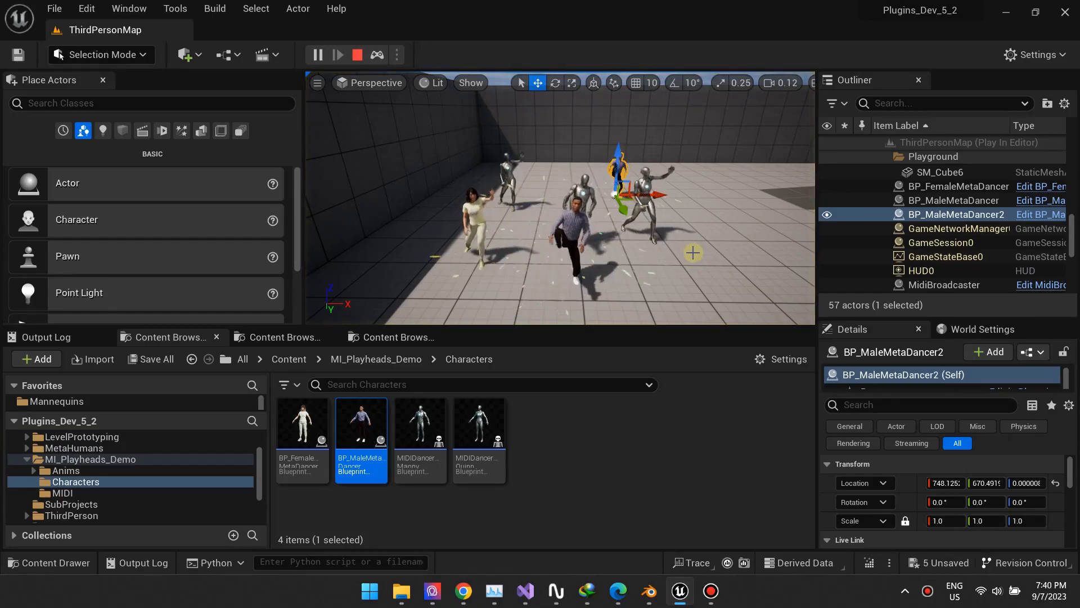
left_click(318, 83)
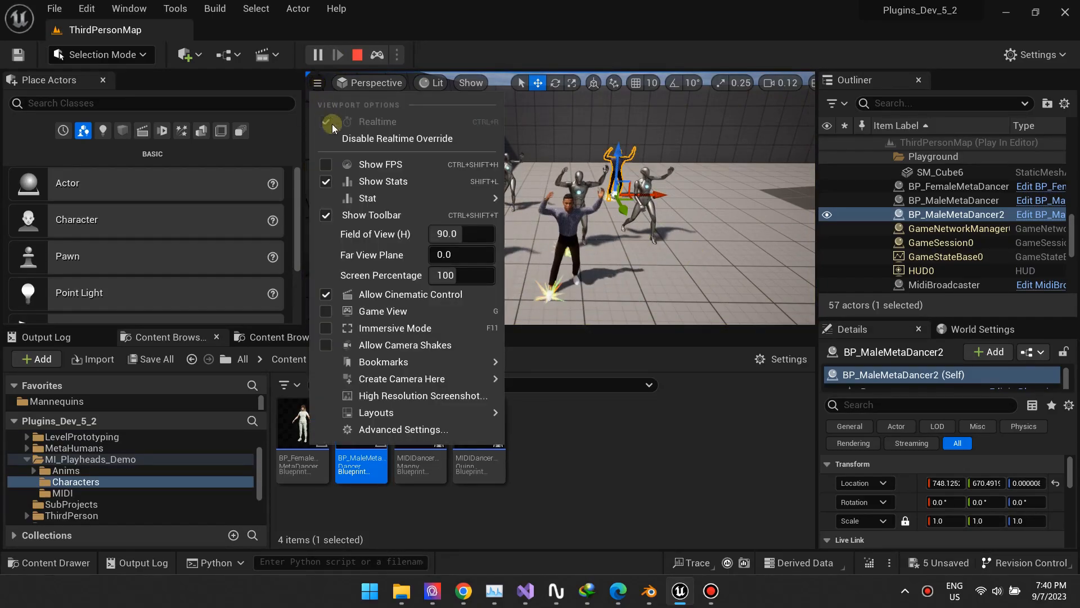
left_click(365, 166)
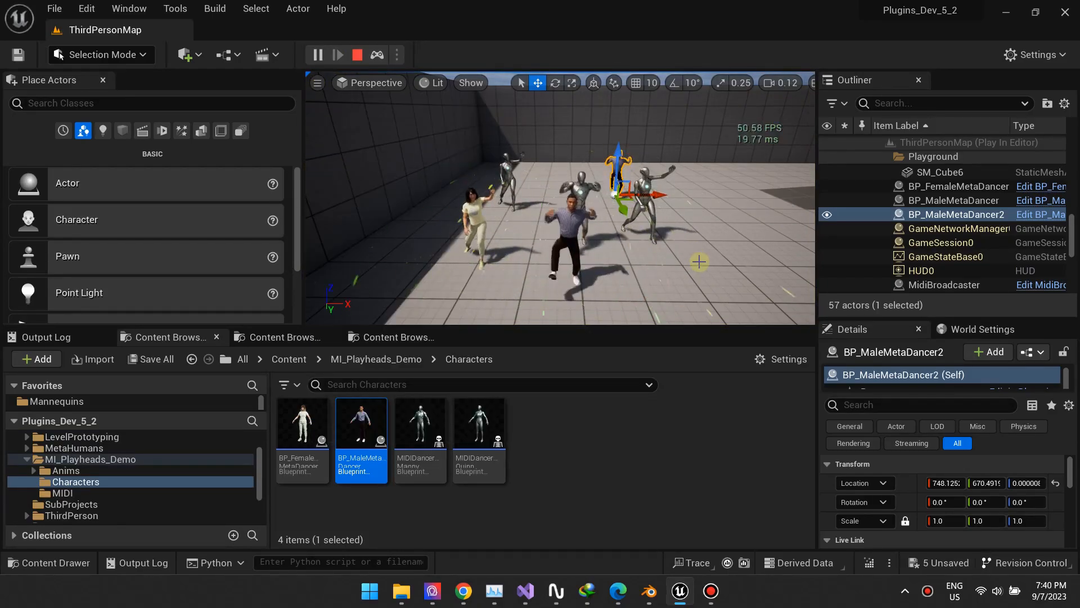
left_click(686, 231)
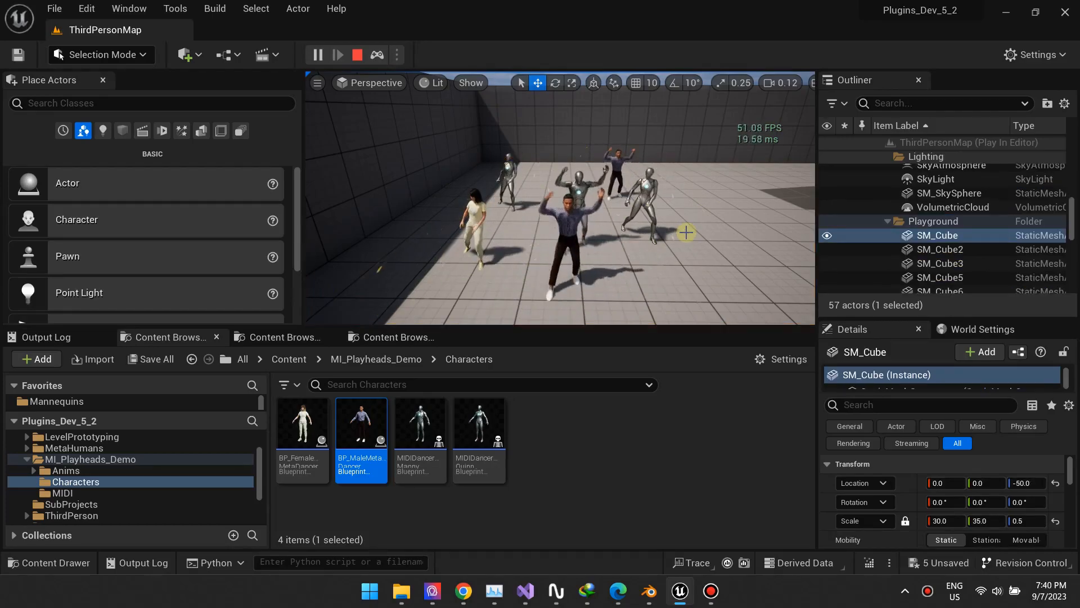